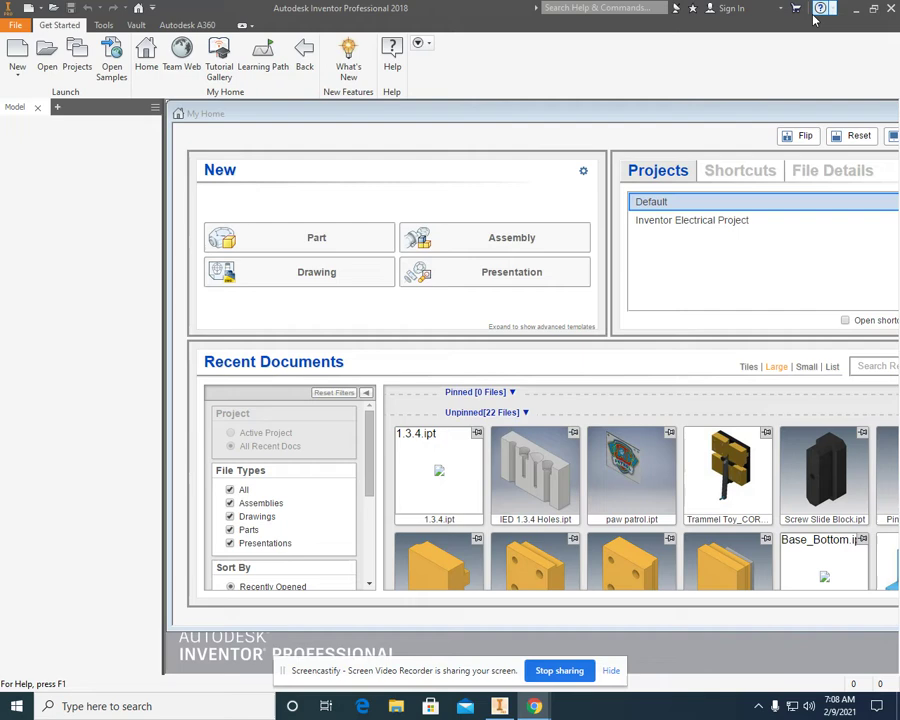
Create a new part and start a 2D sketch on the XY plane.
click(14, 22)
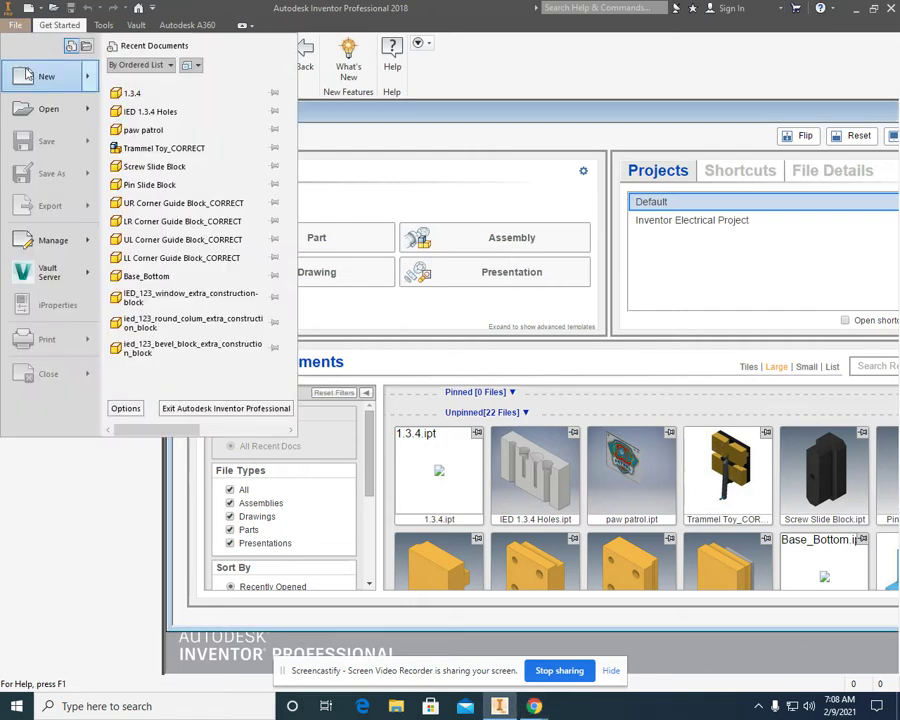
mouse_move(24, 60)
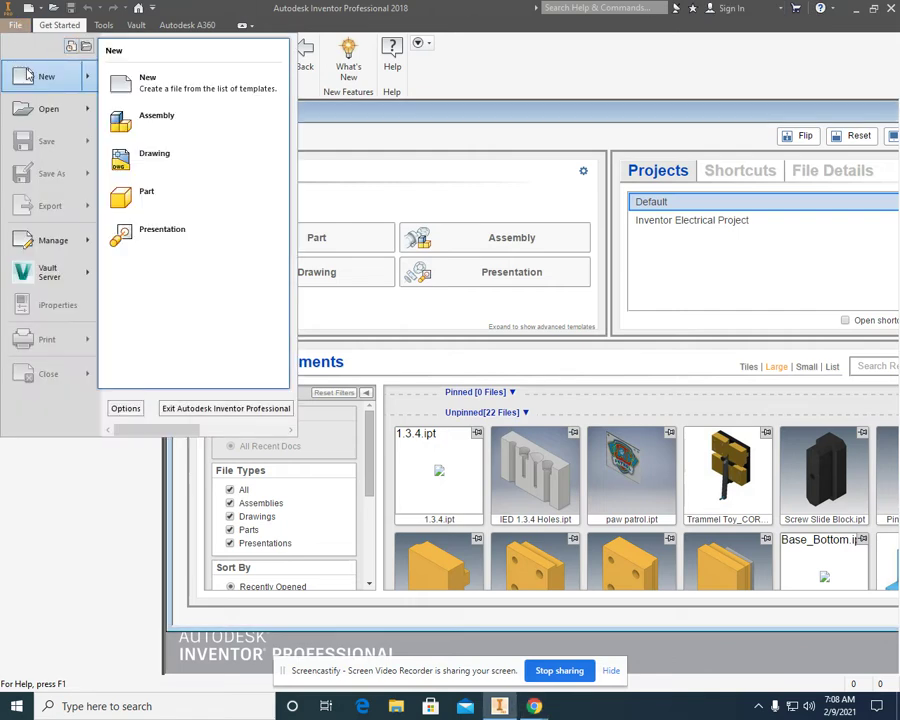
click(188, 194)
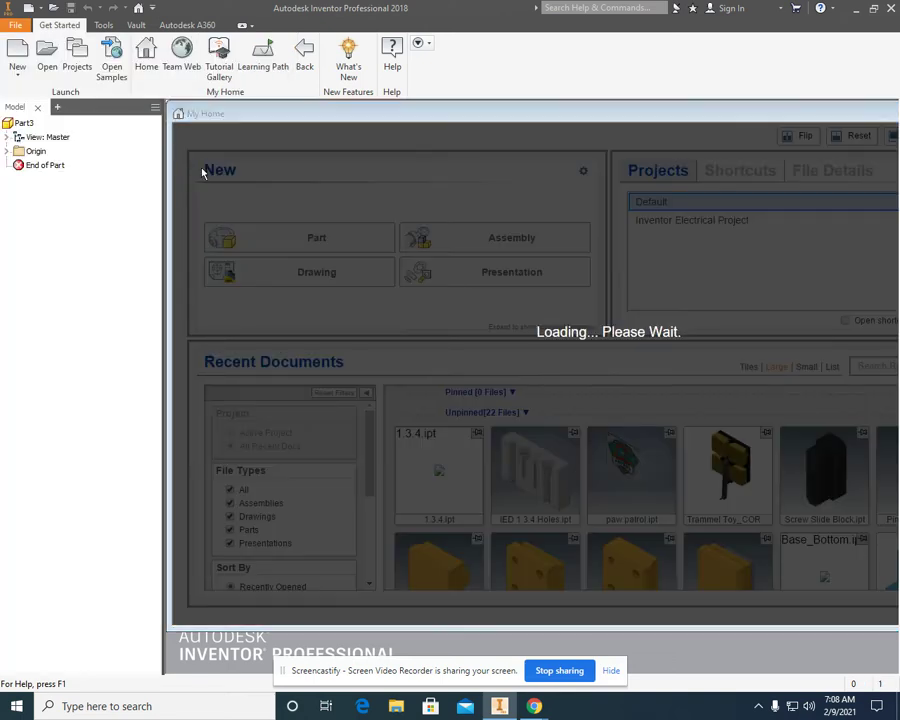
click(30, 70)
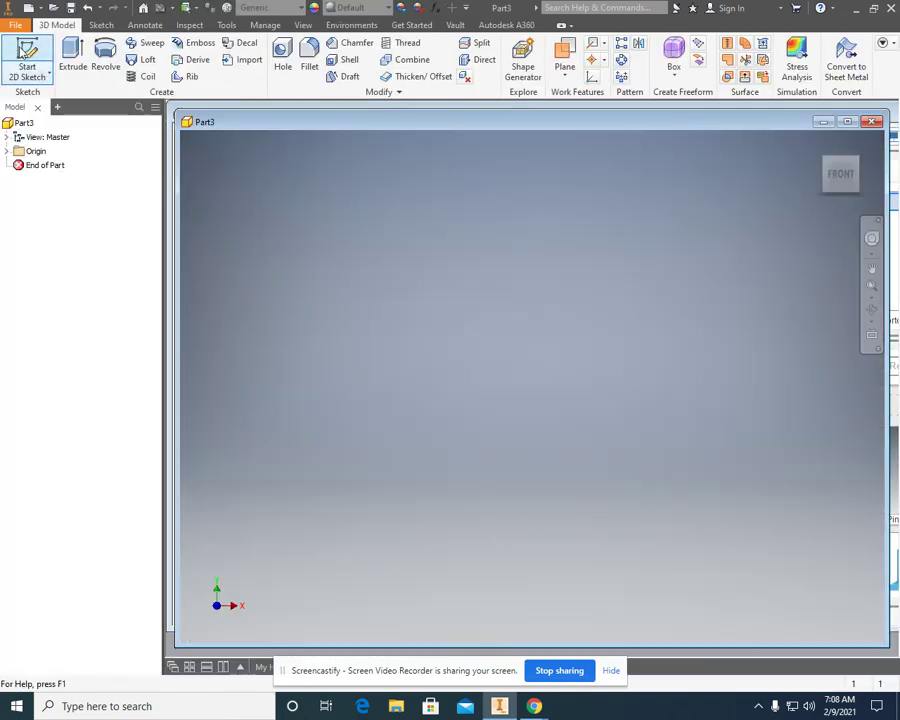
click(480, 252)
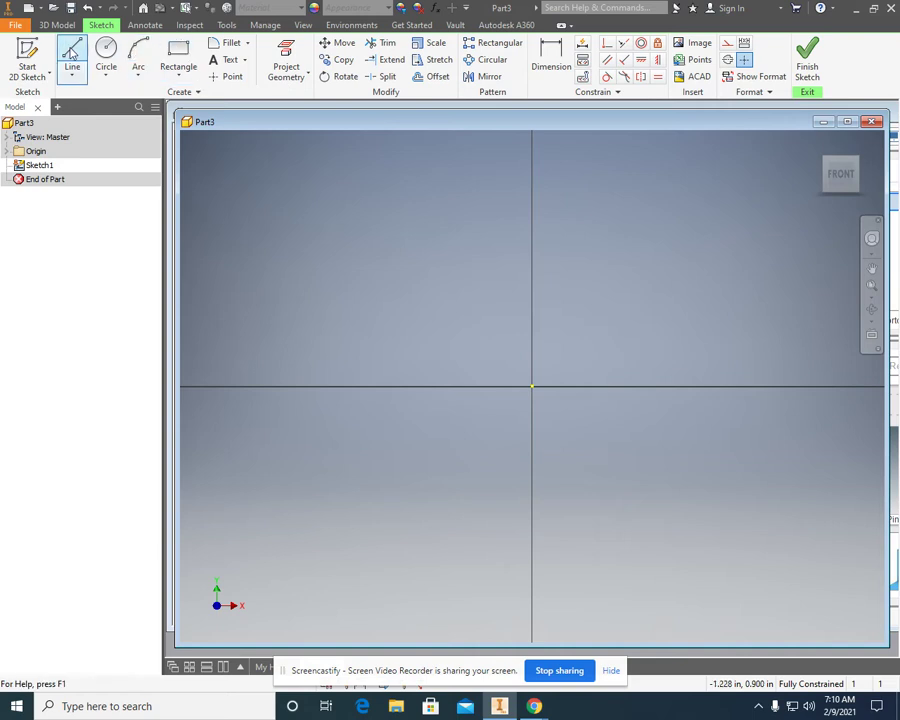
Sketch a long, slightly sloping line above the horizontal axis, rising to the right and crossing the vertical axis.
click(72, 52)
click(277, 307)
click(667, 276)
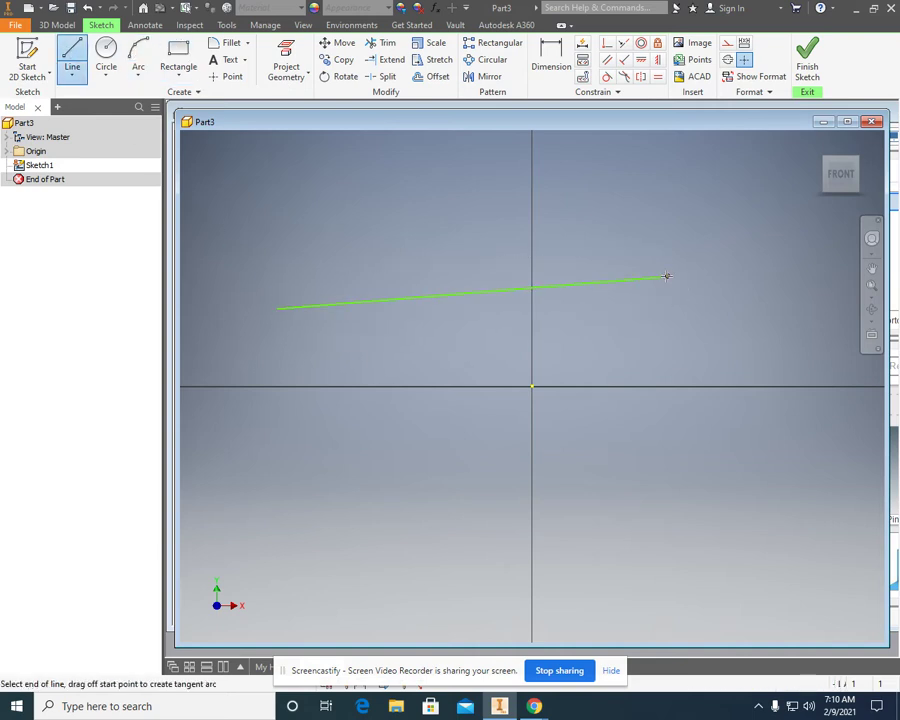
right_click(689, 253)
click(736, 254)
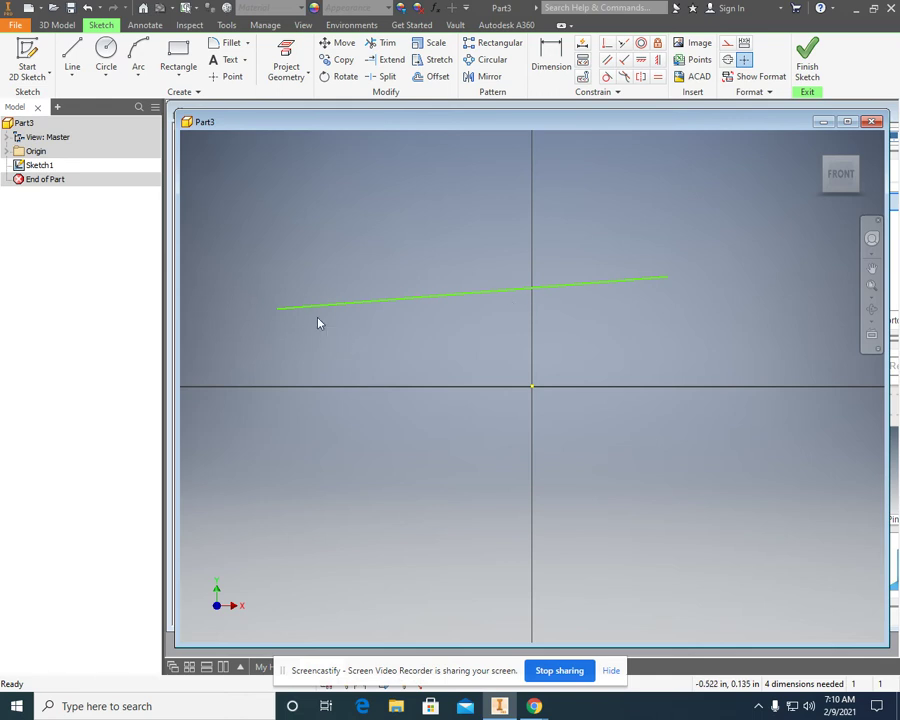
Sketch a second line that starts on the sloping line and runs steeply upward, leaning slightly right.
right_click(345, 181)
click(340, 134)
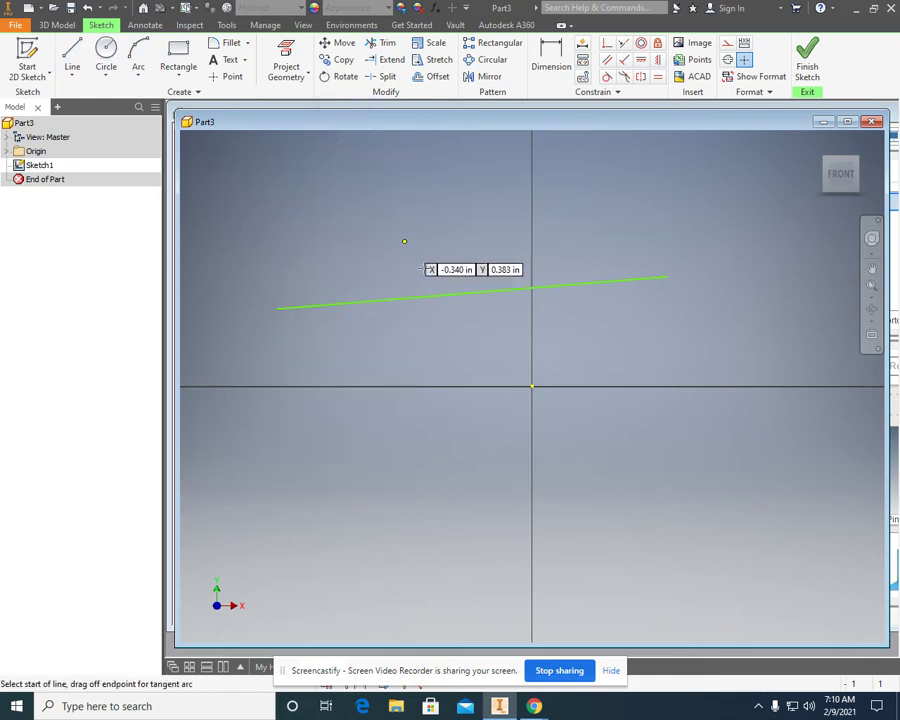
click(414, 297)
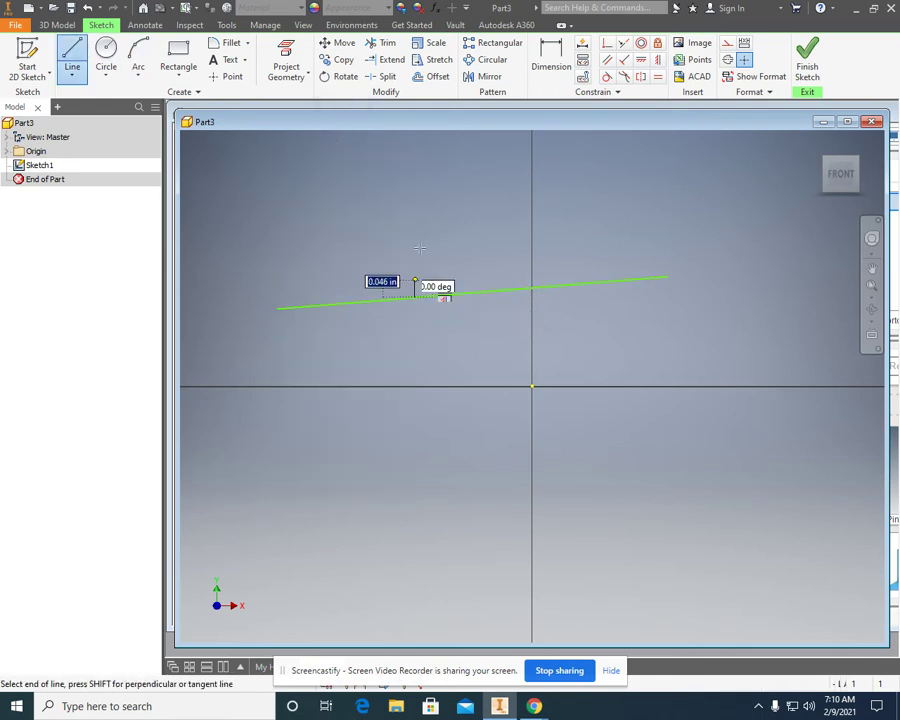
click(440, 157)
right_click(465, 161)
click(514, 160)
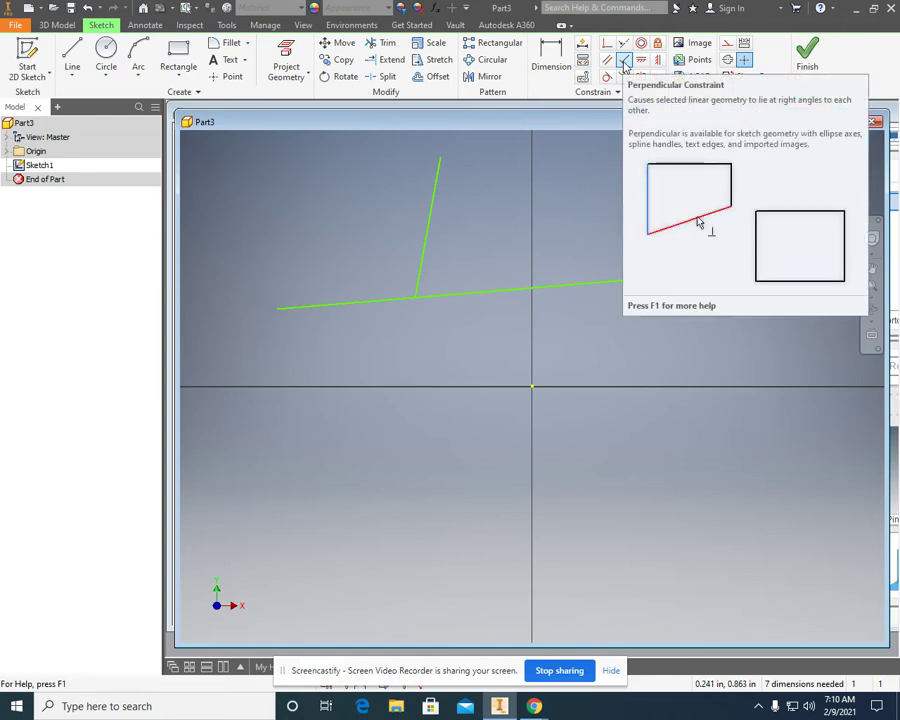
Apply a Perpendicular constraint between the long sloping line and the steep line that meets it.
click(625, 63)
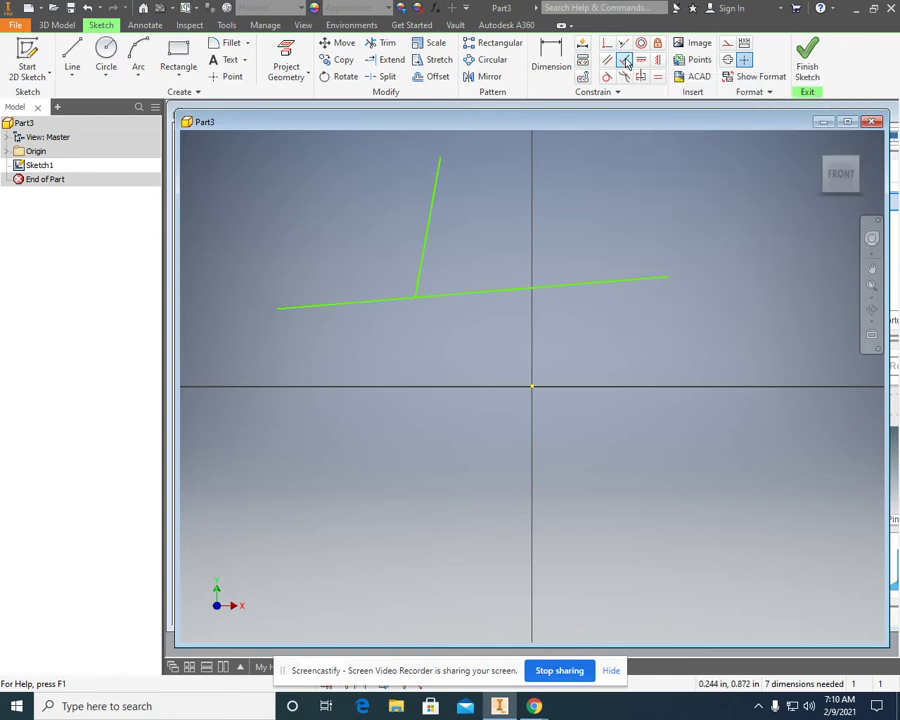
click(440, 294)
click(421, 283)
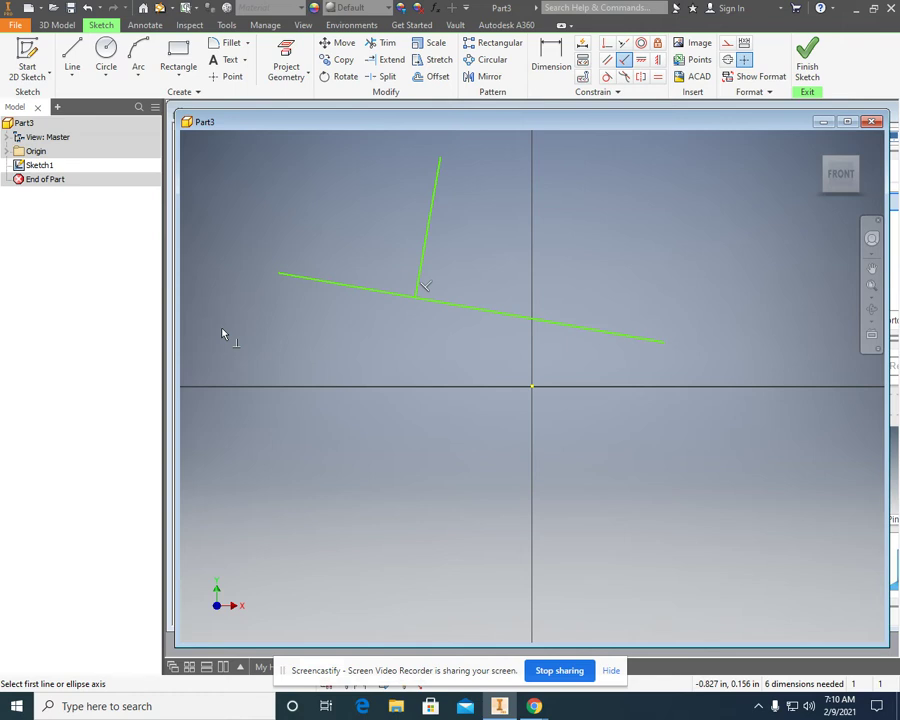
right_click(700, 302)
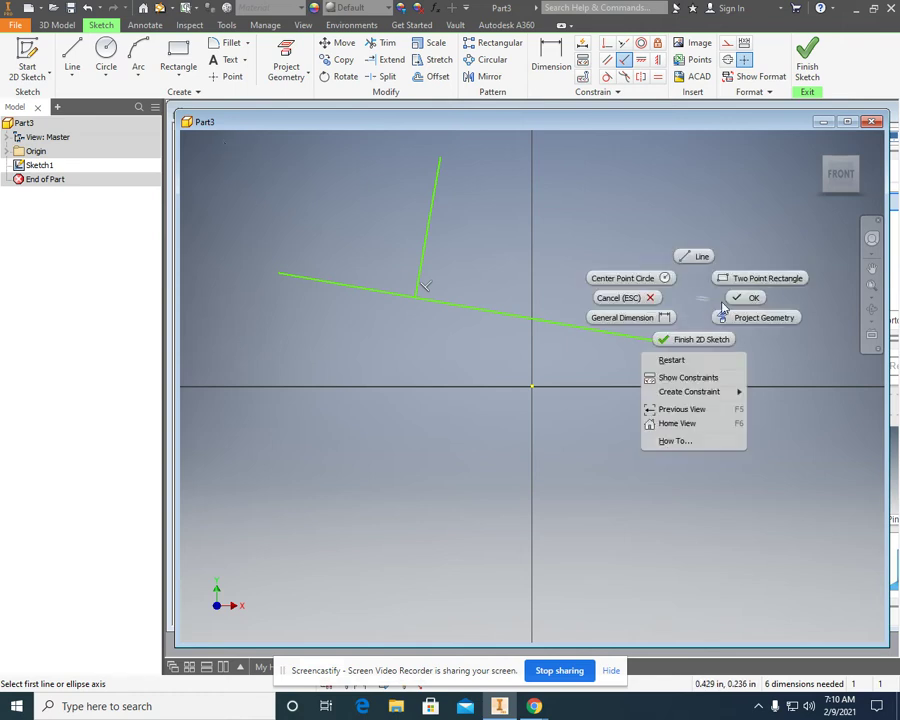
click(749, 298)
Delete both perpendicular lines from the sketch.
drag(241, 147, 700, 408)
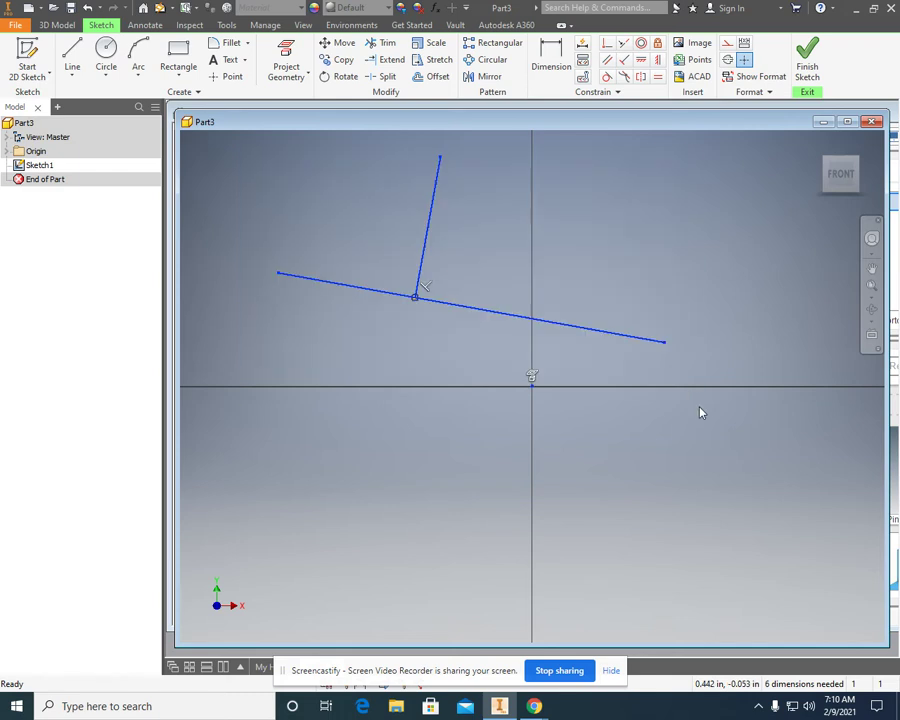
right_click(697, 319)
click(694, 270)
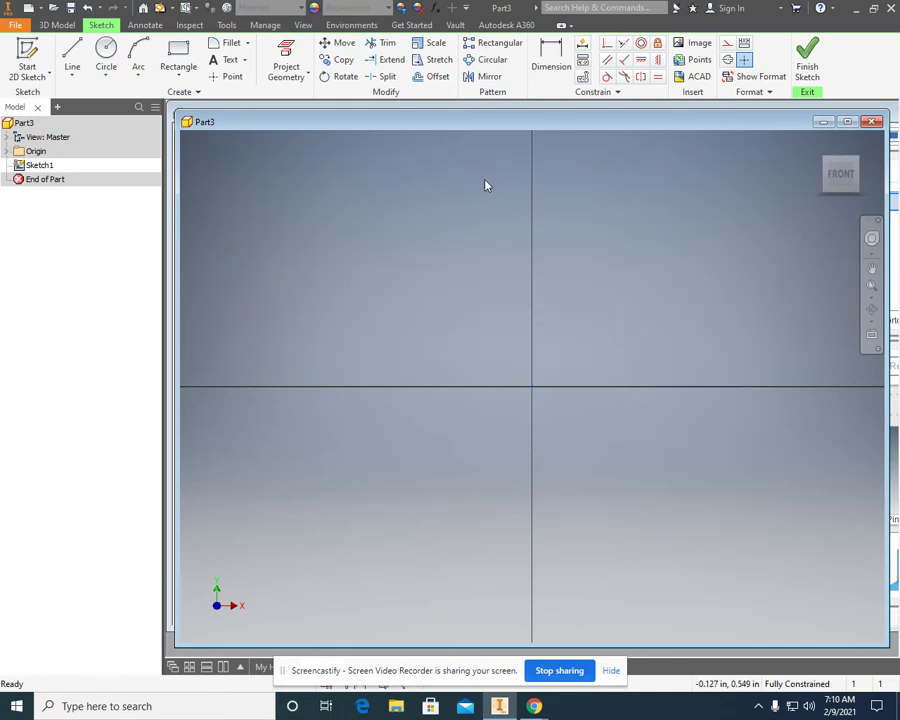
Sketch a line well above the horizontal axis, sloping up to the right across the vertical axis.
key(l)
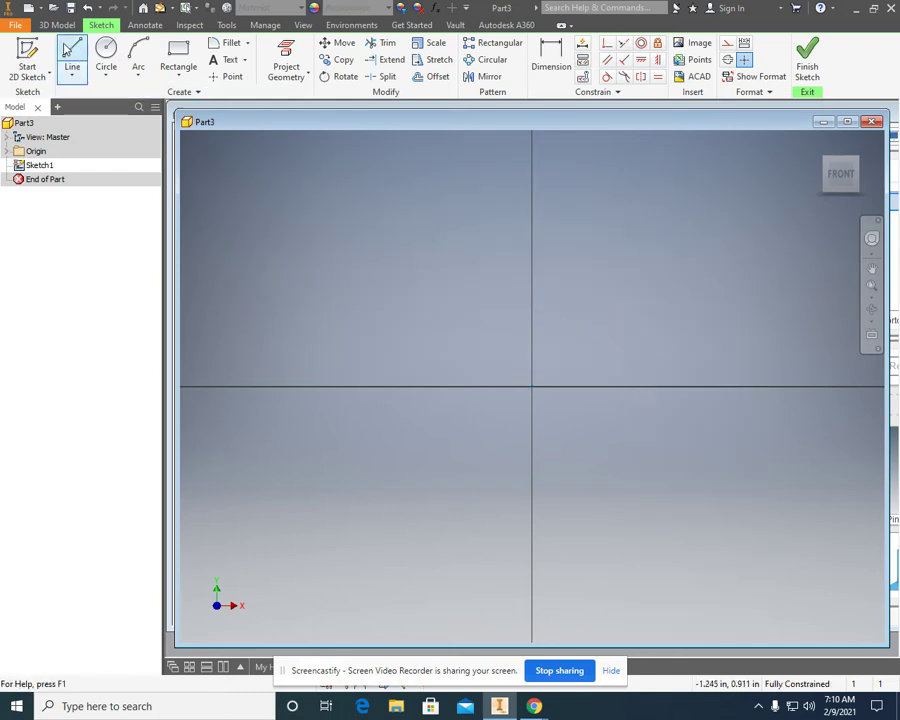
click(345, 236)
click(637, 196)
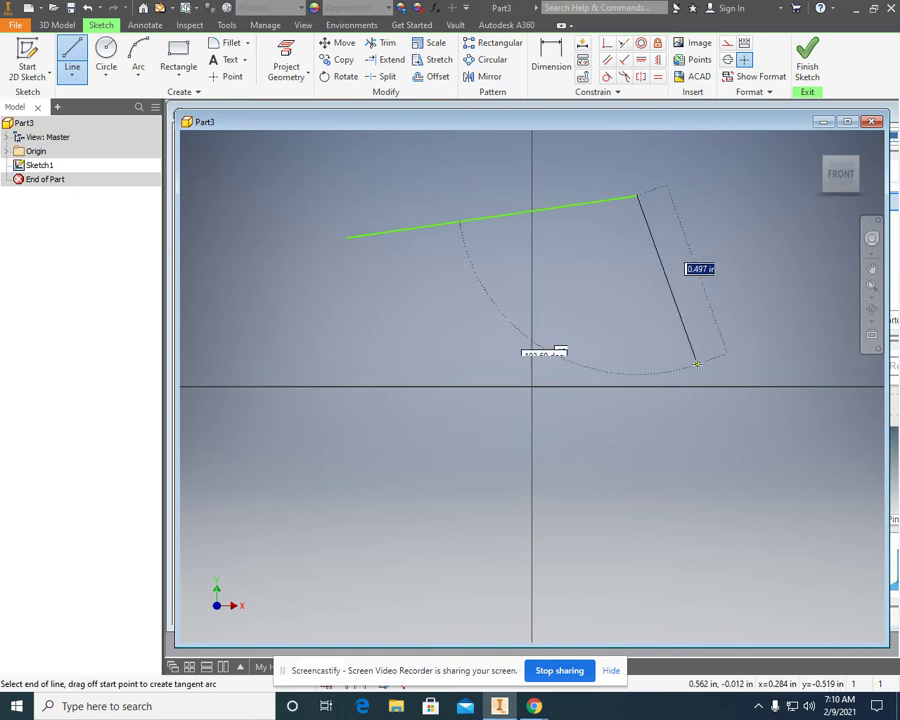
right_click(709, 320)
click(748, 321)
Sketch a separate, shorter line below the first one, sloping down to the right.
right_click(708, 307)
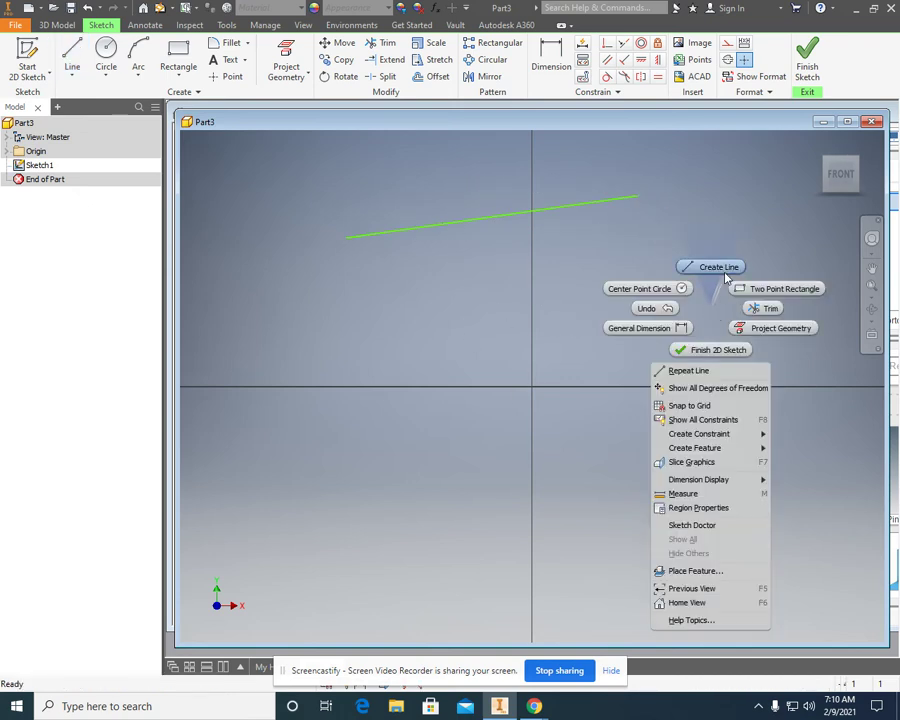
click(716, 265)
click(703, 311)
click(481, 286)
right_click(576, 250)
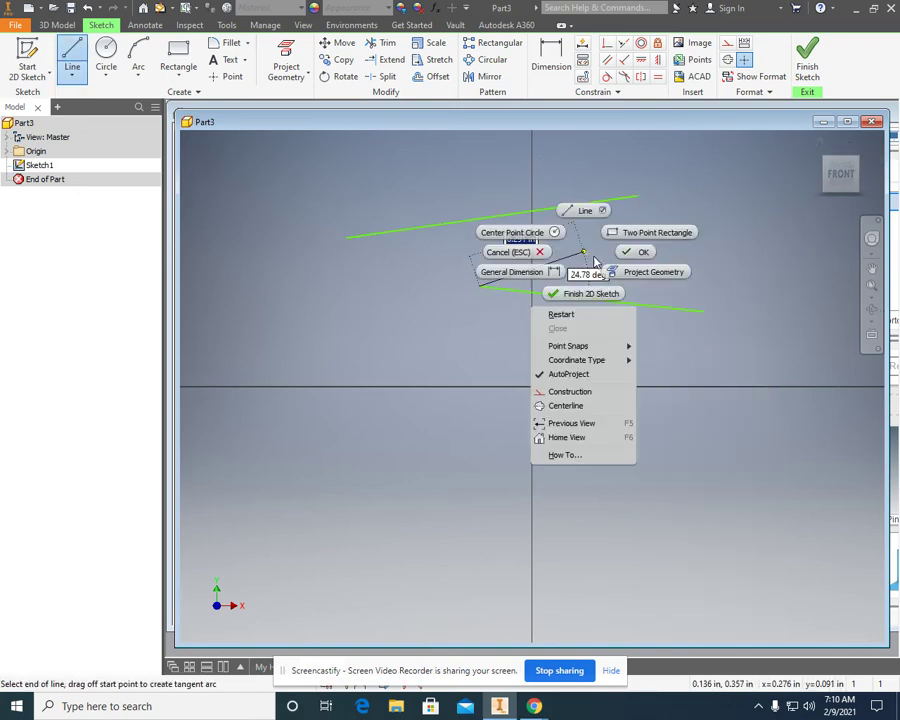
click(638, 250)
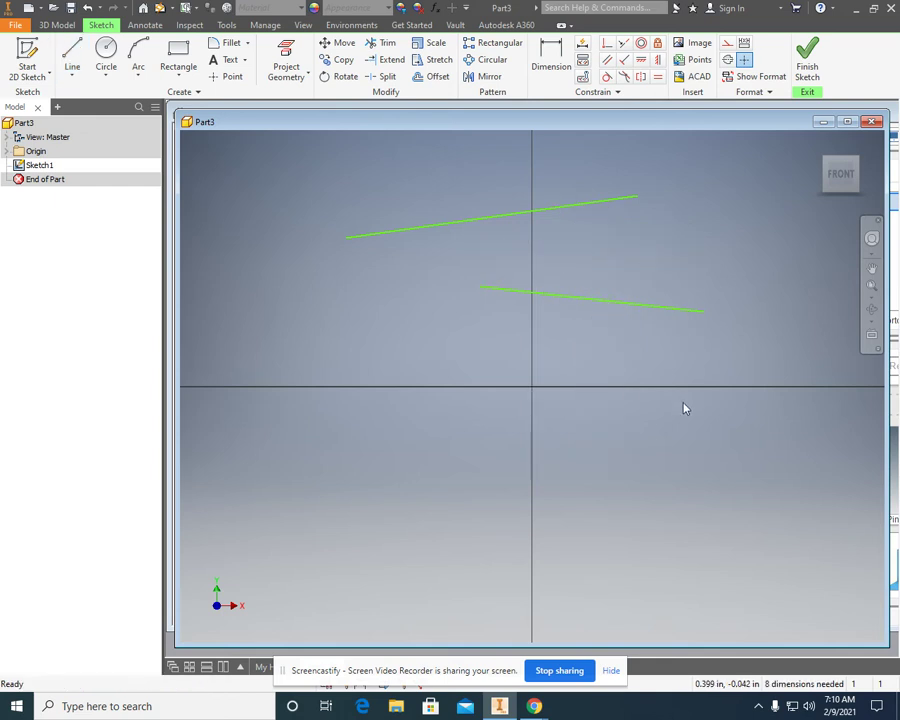
Apply a Parallel constraint between the upper sloping line and the shorter line below it.
click(605, 60)
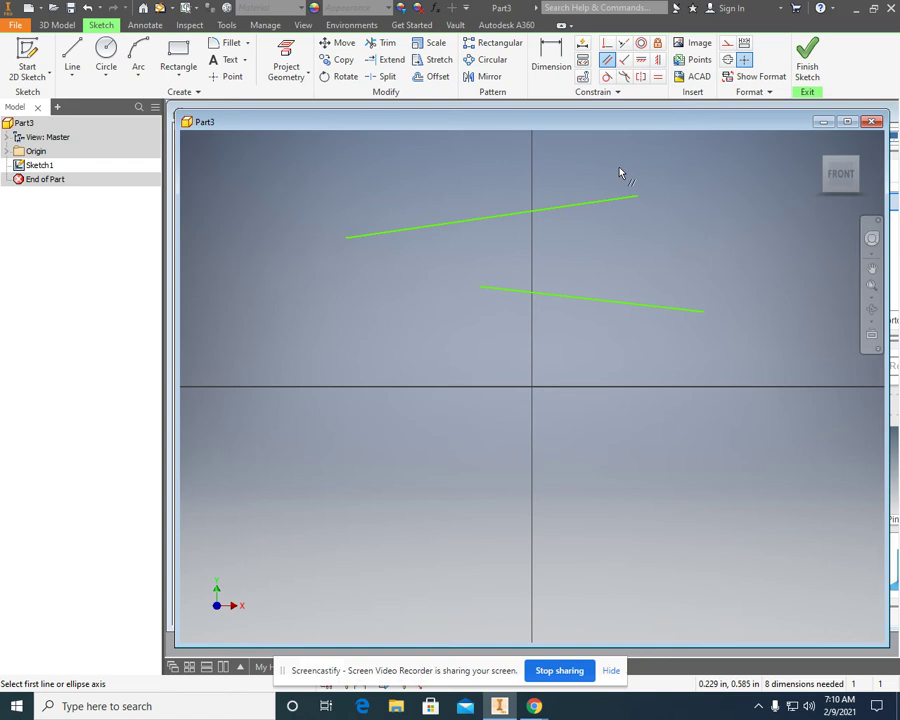
click(610, 201)
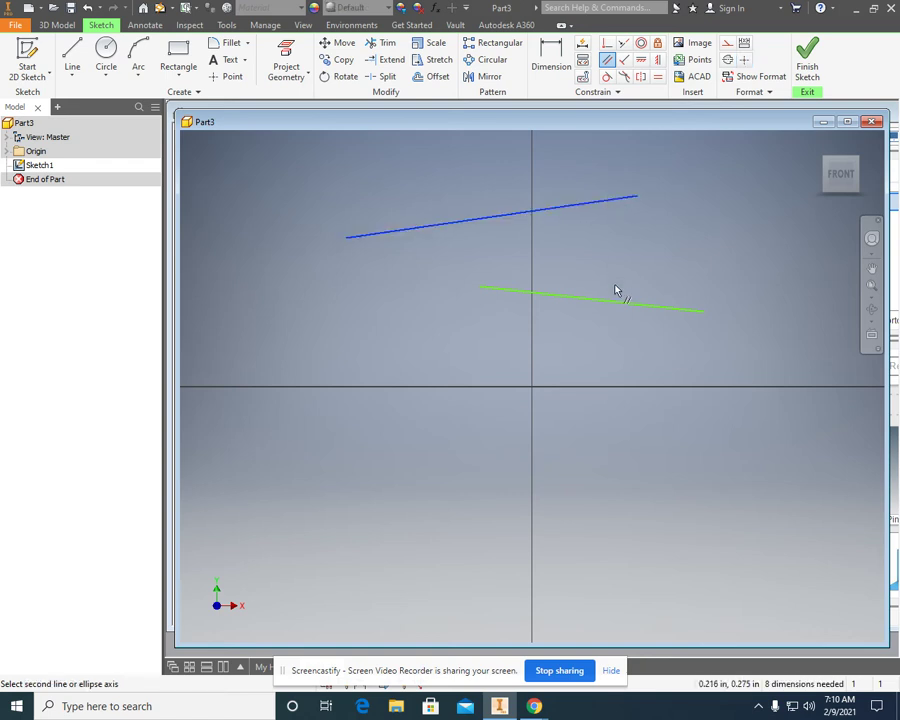
click(619, 311)
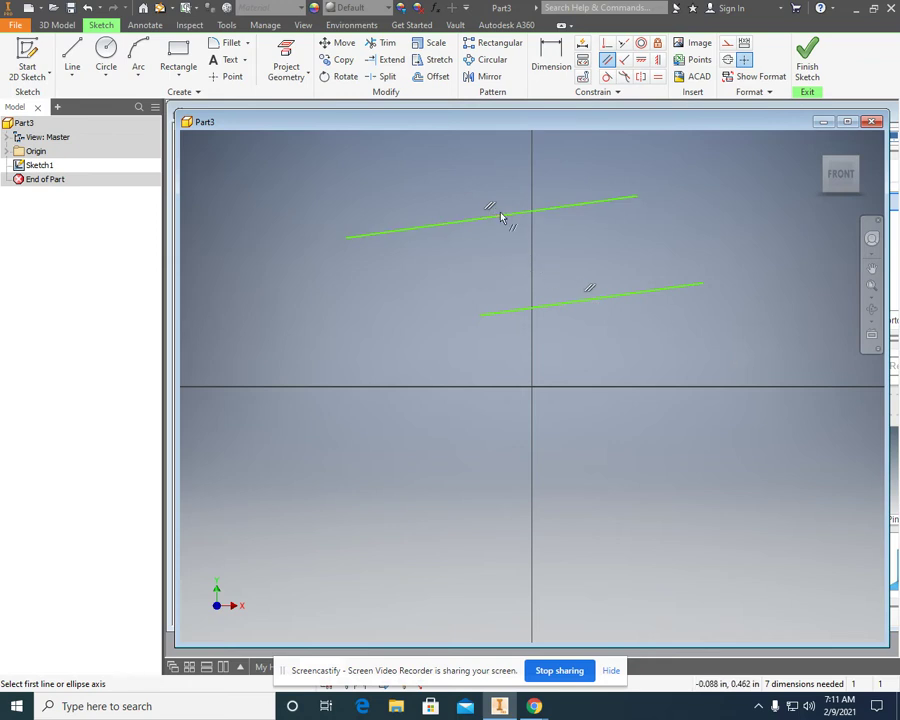
right_click(470, 283)
click(518, 279)
Delete the two parallel lines from the sketch.
drag(327, 153, 737, 365)
right_click(684, 349)
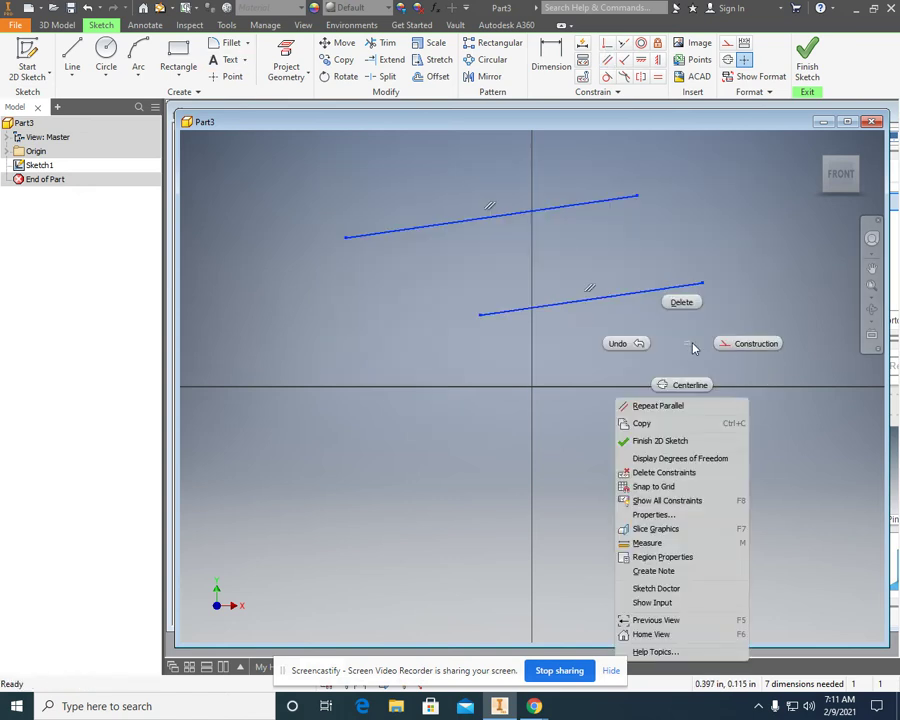
click(679, 301)
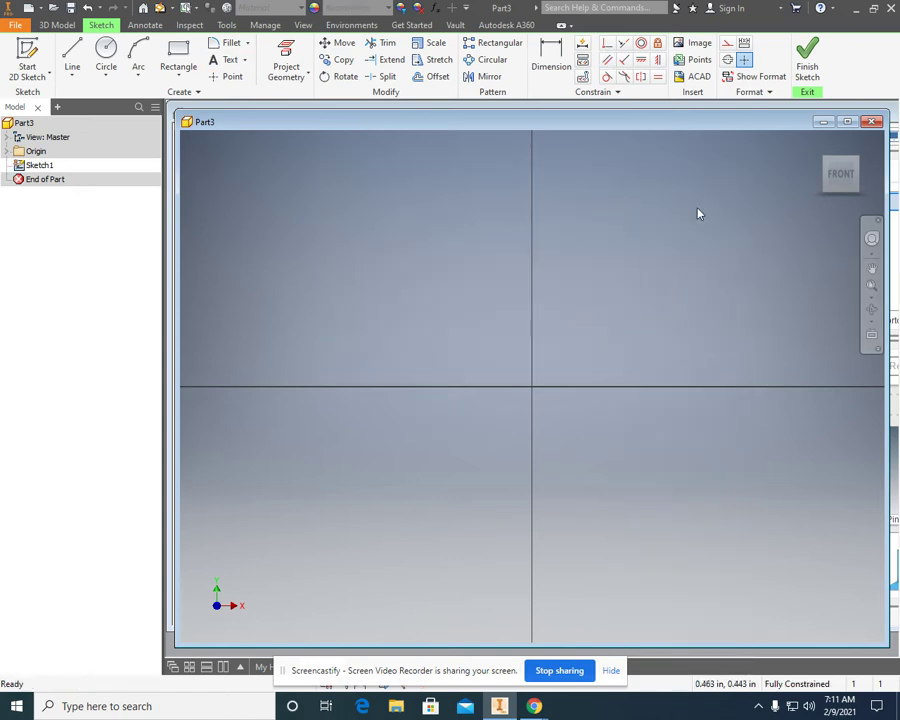
Sketch a horizontal line about 0.6 in long in the upper-left quadrant of the sketch.
click(72, 60)
click(247, 201)
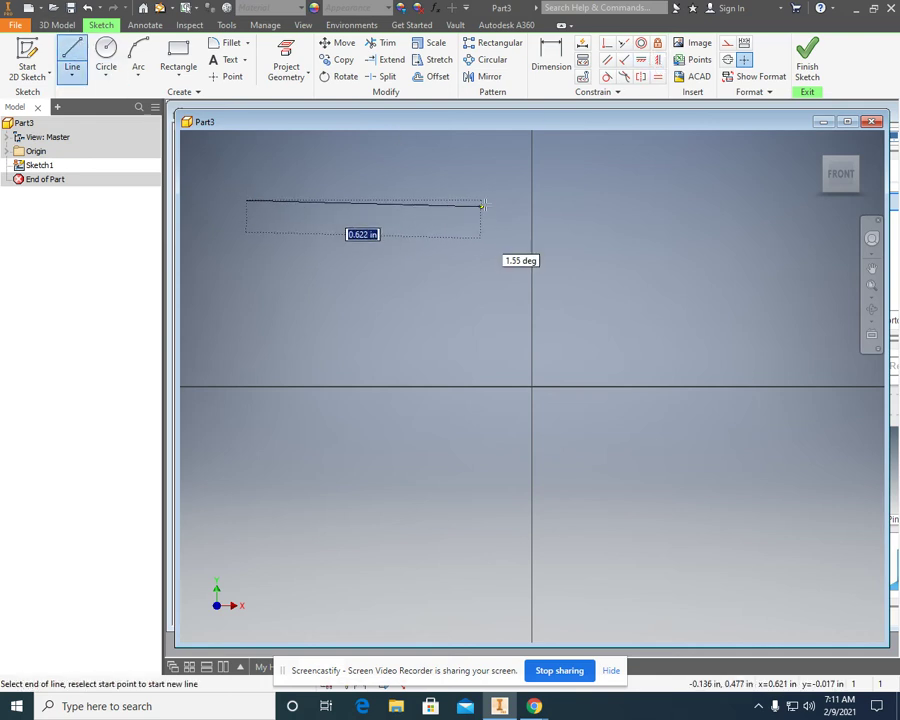
click(502, 200)
right_click(504, 191)
click(561, 189)
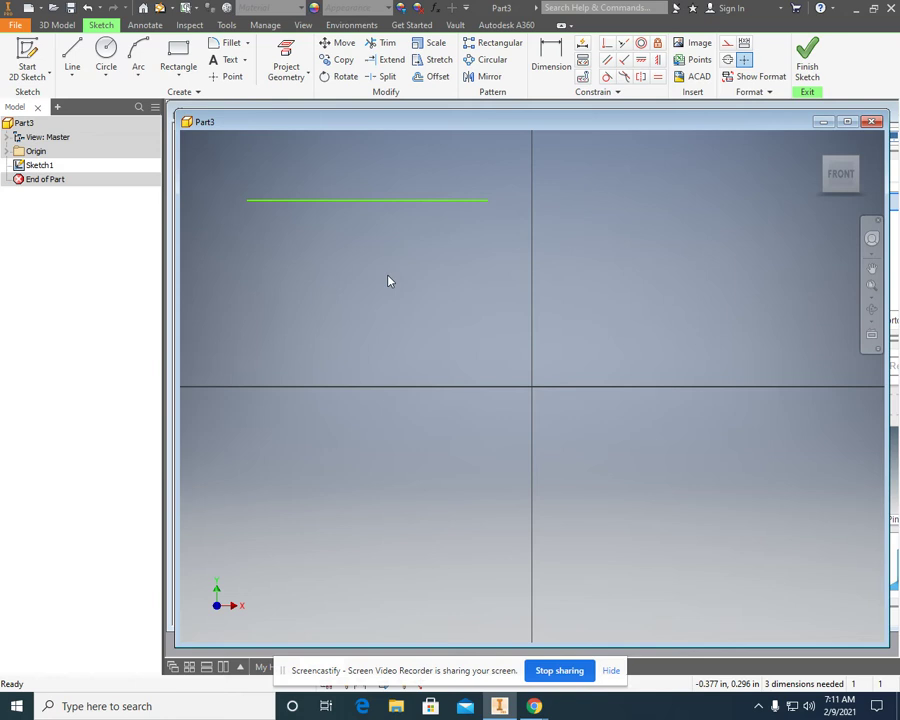
Sketch a short, slightly sloping line about 0.2 in long below the horizontal line.
right_click(357, 283)
click(357, 243)
click(345, 263)
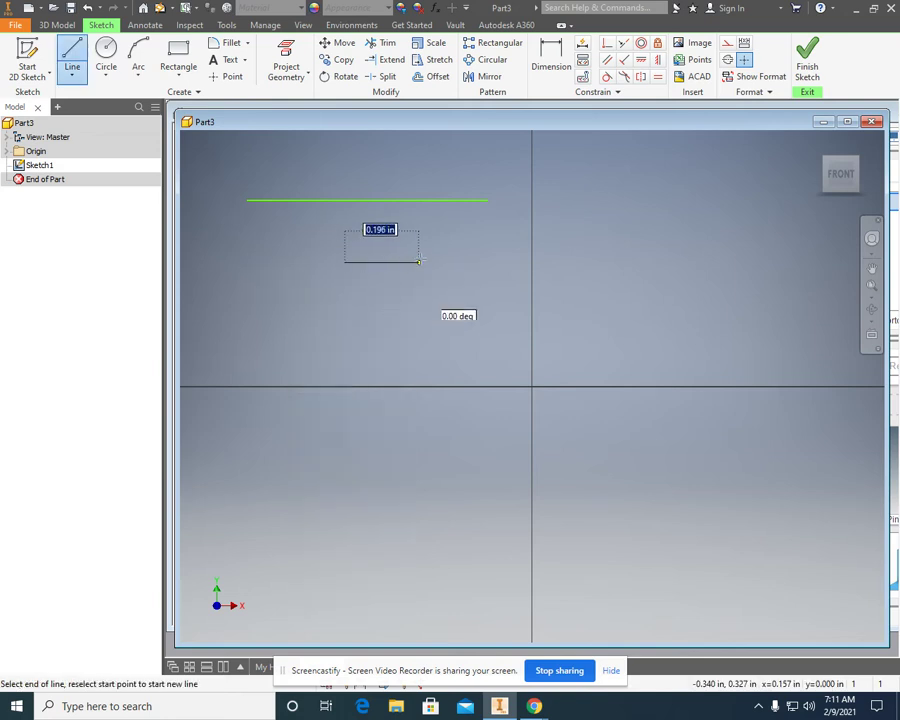
right_click(436, 248)
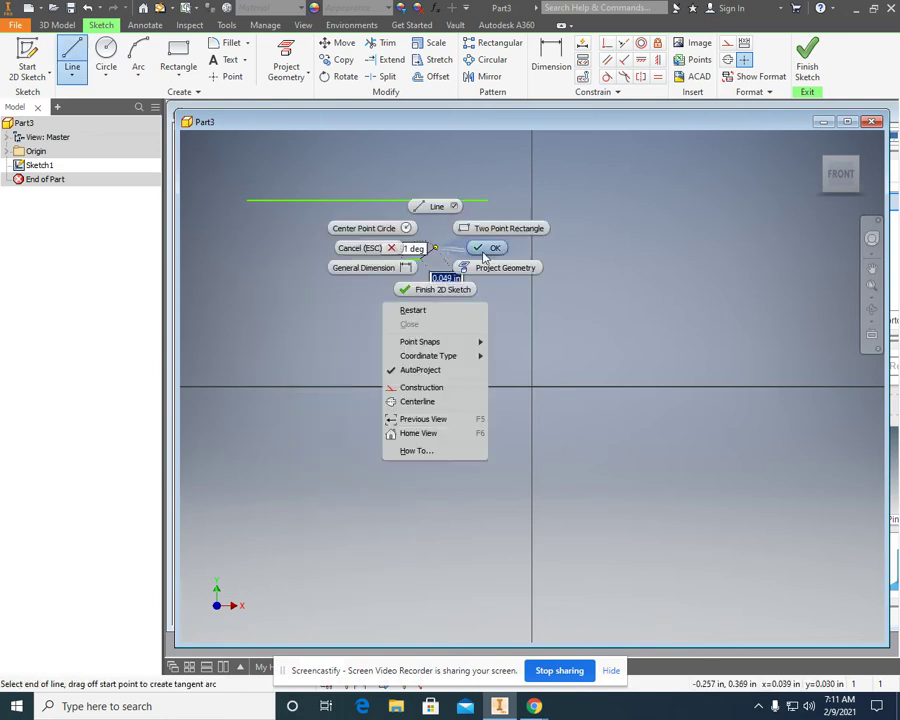
click(490, 248)
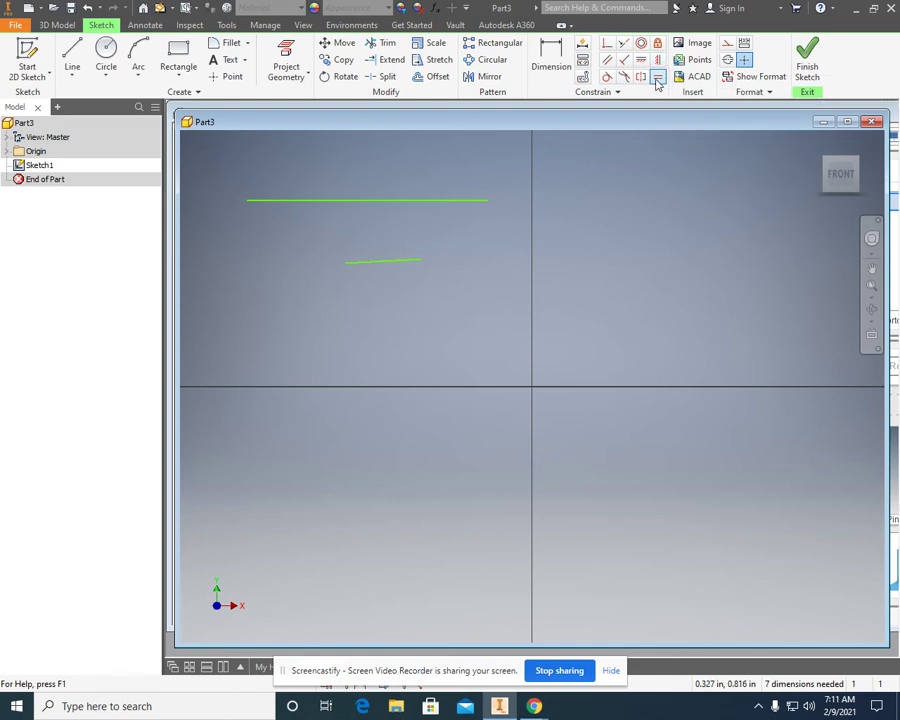
Apply an Equal constraint between the short lower line and the long horizontal line.
click(658, 77)
click(411, 261)
click(406, 202)
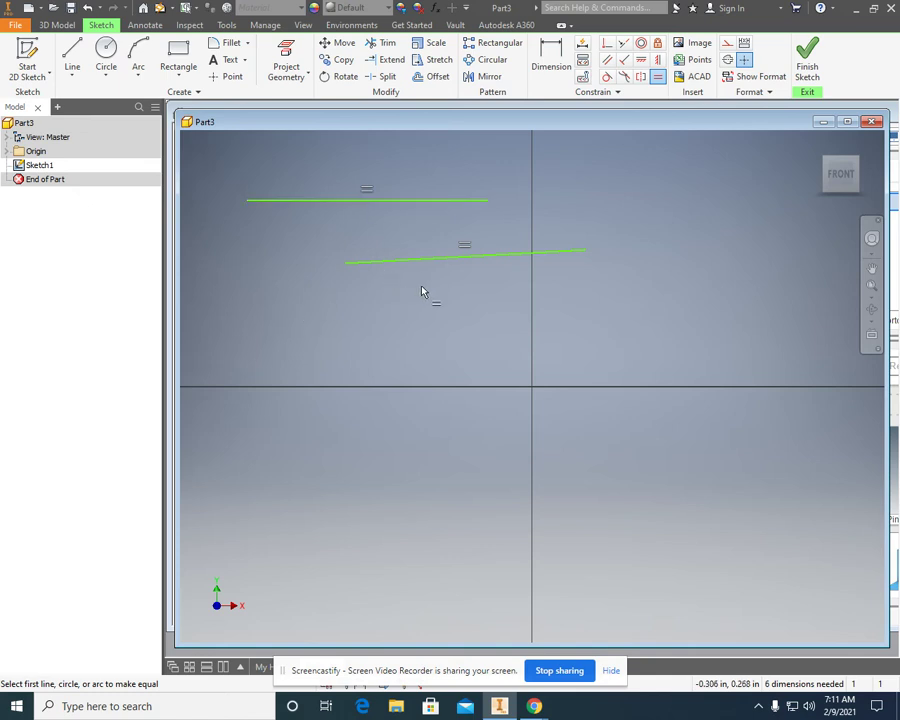
Apply a Parallel constraint between the upper horizontal line and the sloping line below it.
click(607, 60)
click(476, 201)
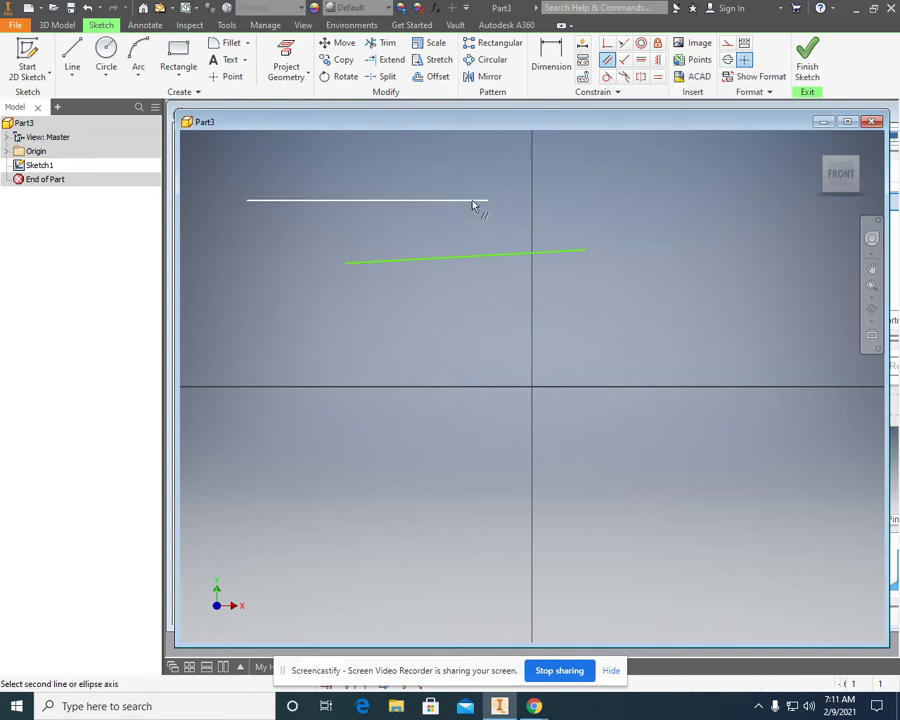
click(482, 256)
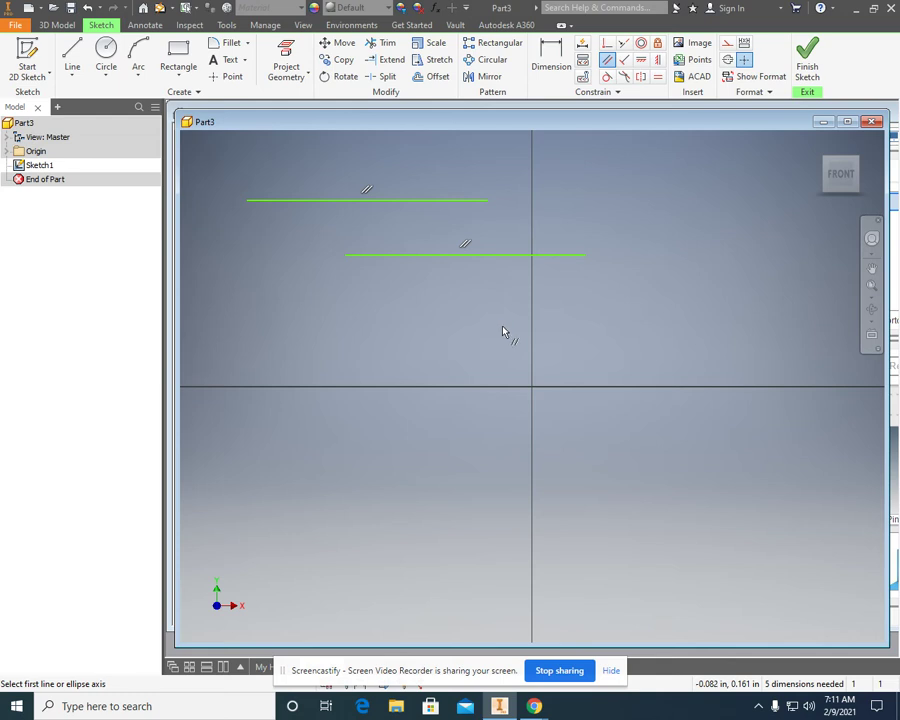
Sketch a slanted line running down and to the left from a point on the lower horizontal line.
click(72, 55)
click(408, 255)
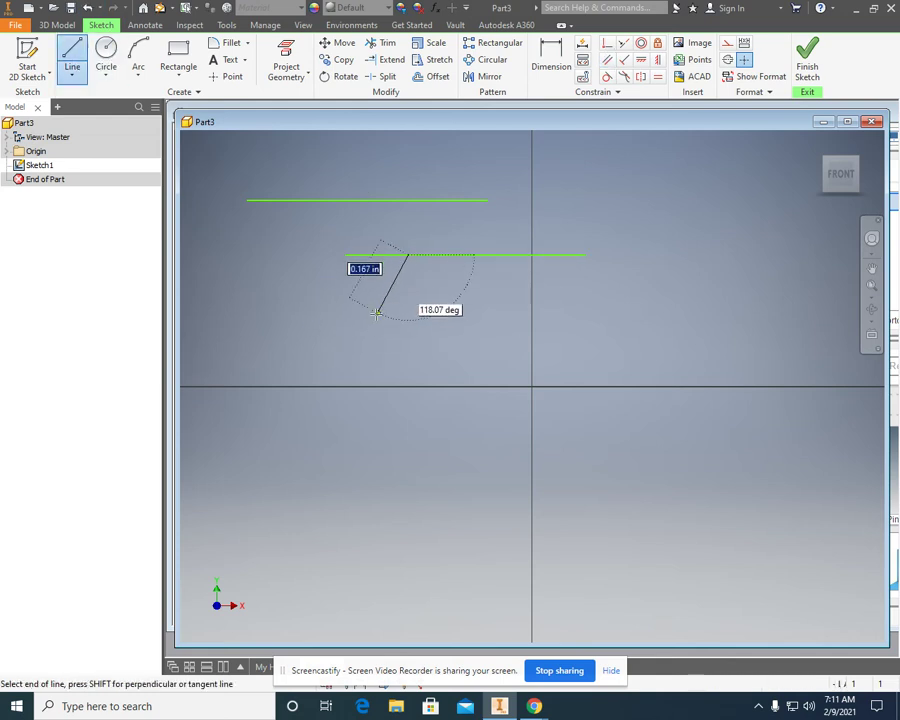
right_click(385, 350)
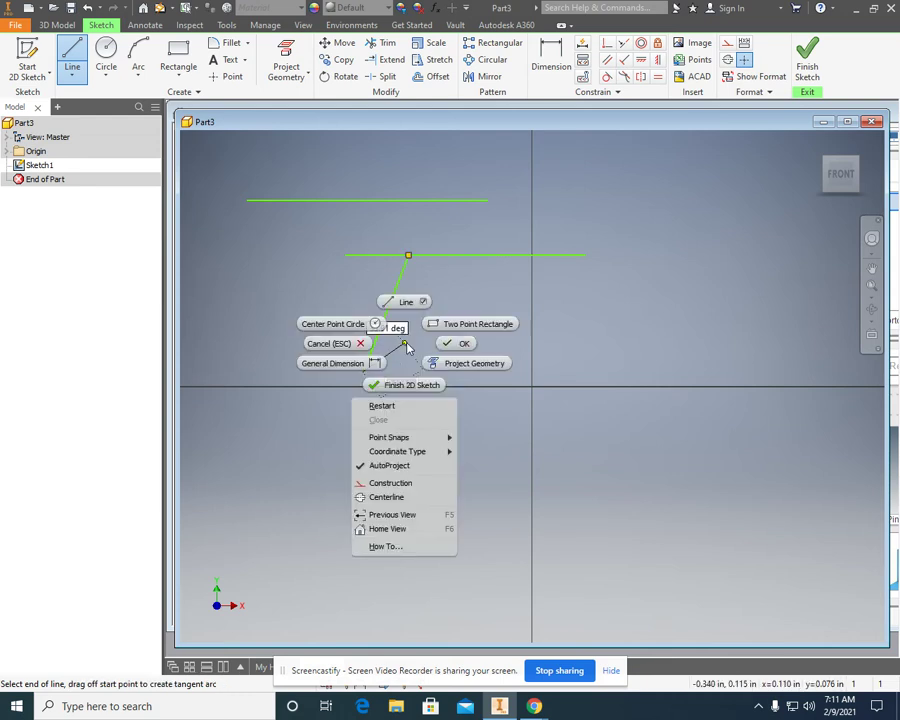
click(456, 341)
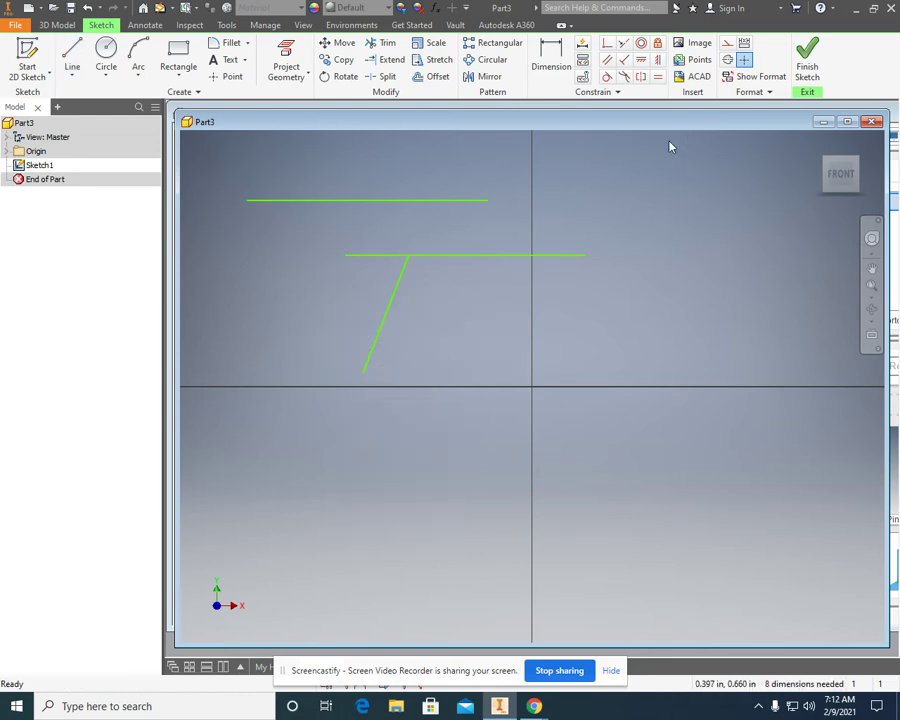
Apply a Perpendicular constraint between the lower horizontal line and the slanted line attached to it.
click(622, 61)
click(431, 257)
click(399, 291)
right_click(671, 276)
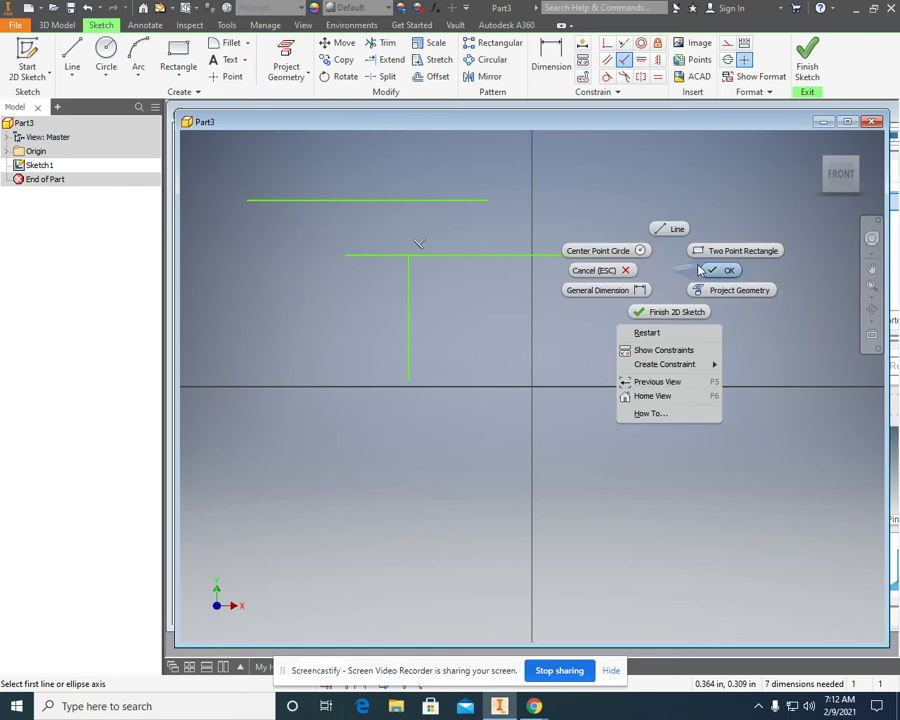
click(708, 268)
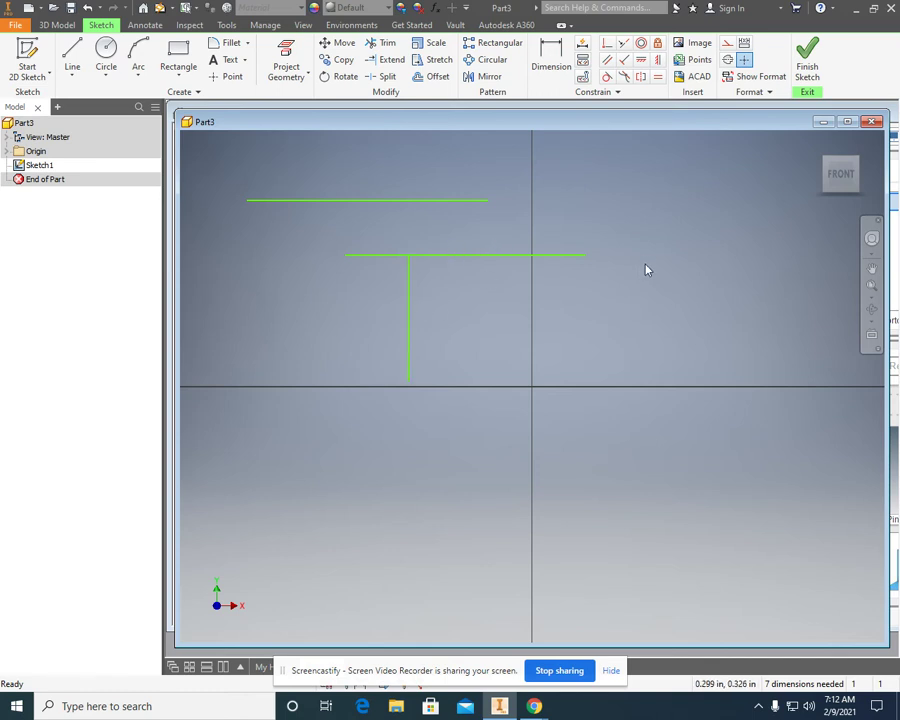
Delete all three lines from the sketch.
mouse_move(616, 510)
mouse_down()
mouse_move(203, 131)
mouse_move(222, 186)
mouse_up()
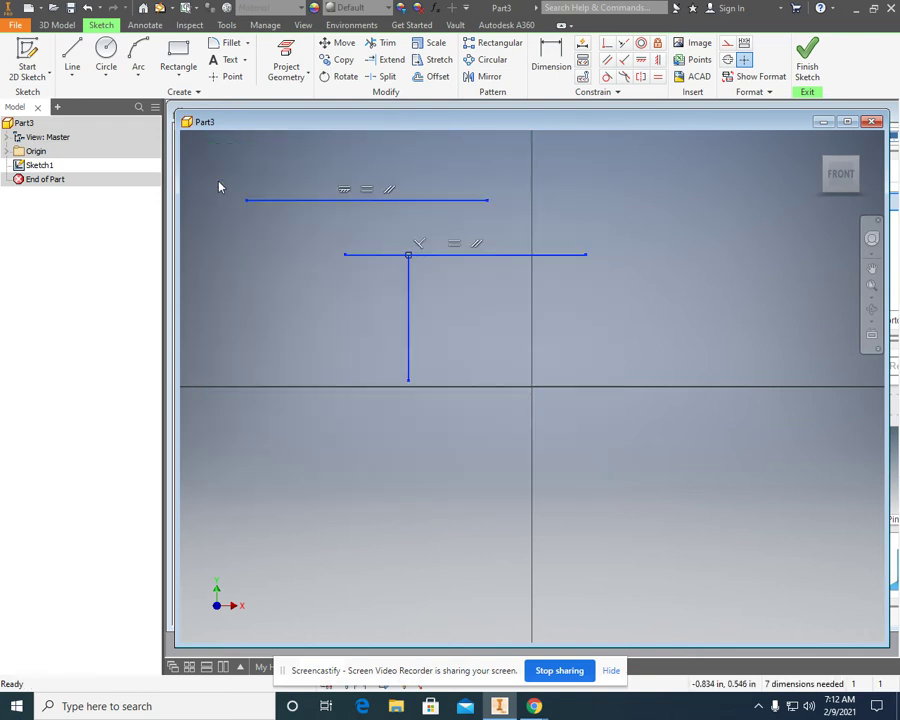
right_click(353, 165)
click(350, 117)
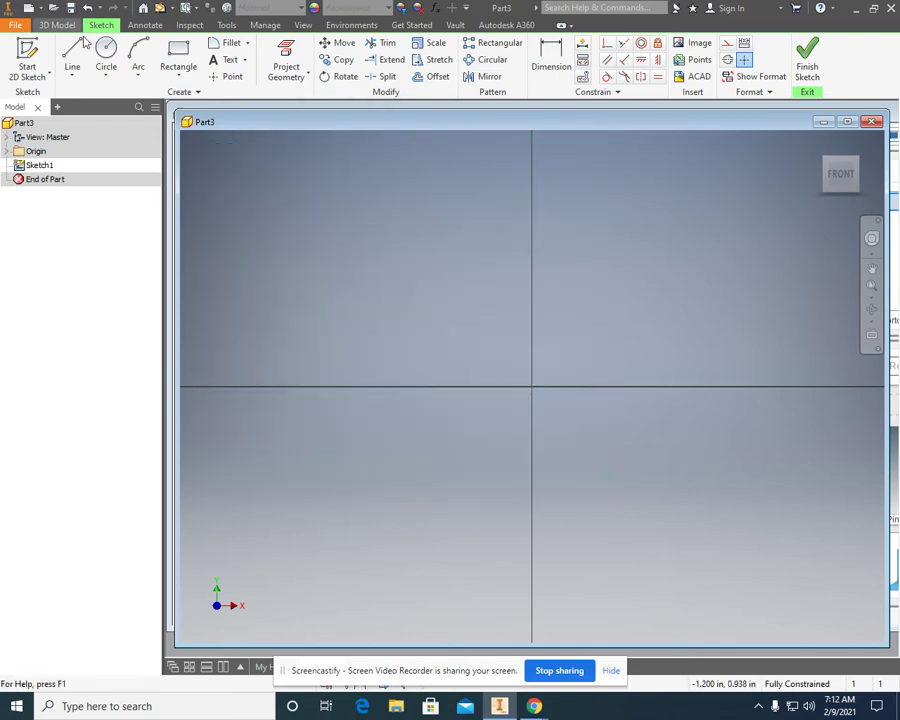
Sketch a center-point circle at the far left of the upper-left quadrant.
click(106, 55)
click(271, 273)
click(316, 297)
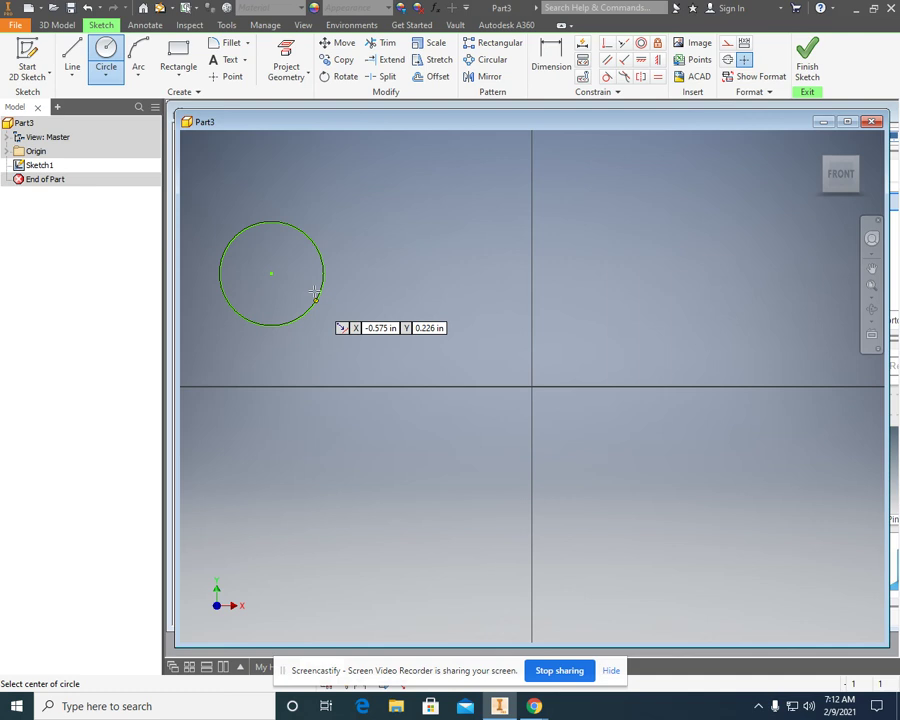
right_click(441, 254)
click(483, 252)
Sketch a smaller center-point circle to the right of the first circle, nearly level with its center.
click(106, 55)
click(420, 276)
click(452, 278)
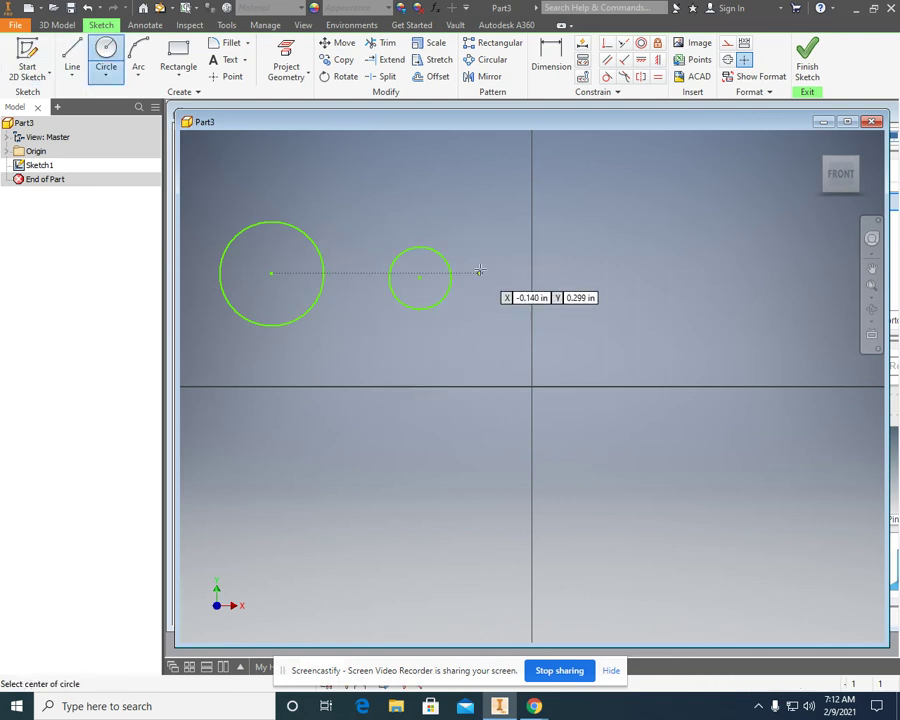
right_click(481, 268)
click(530, 268)
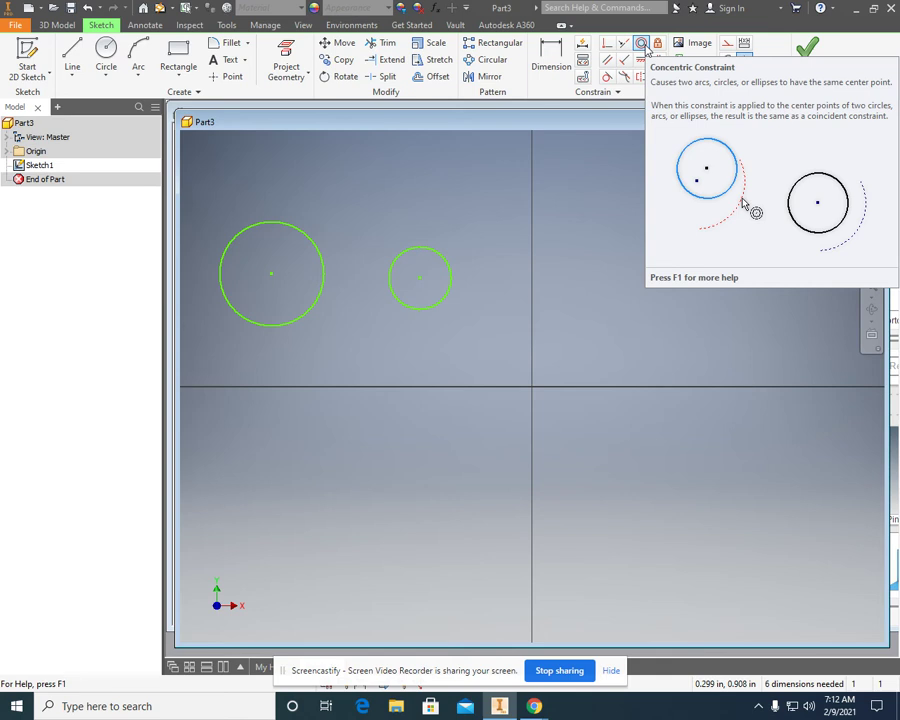
Delete the larger left circle, keeping only the small one.
click(412, 249)
click(289, 224)
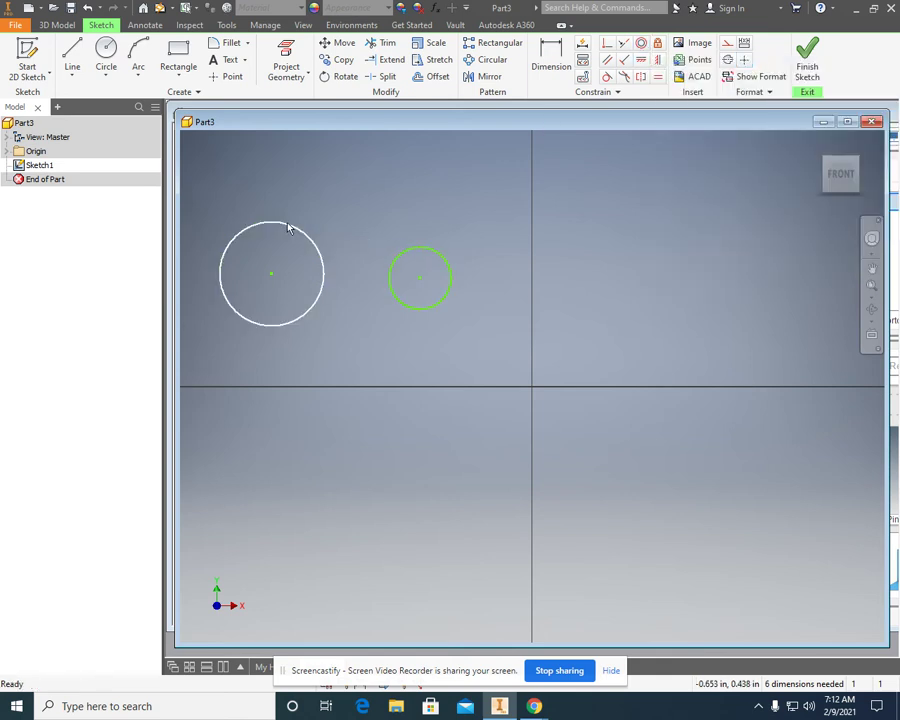
right_click(334, 276)
key(Delete)
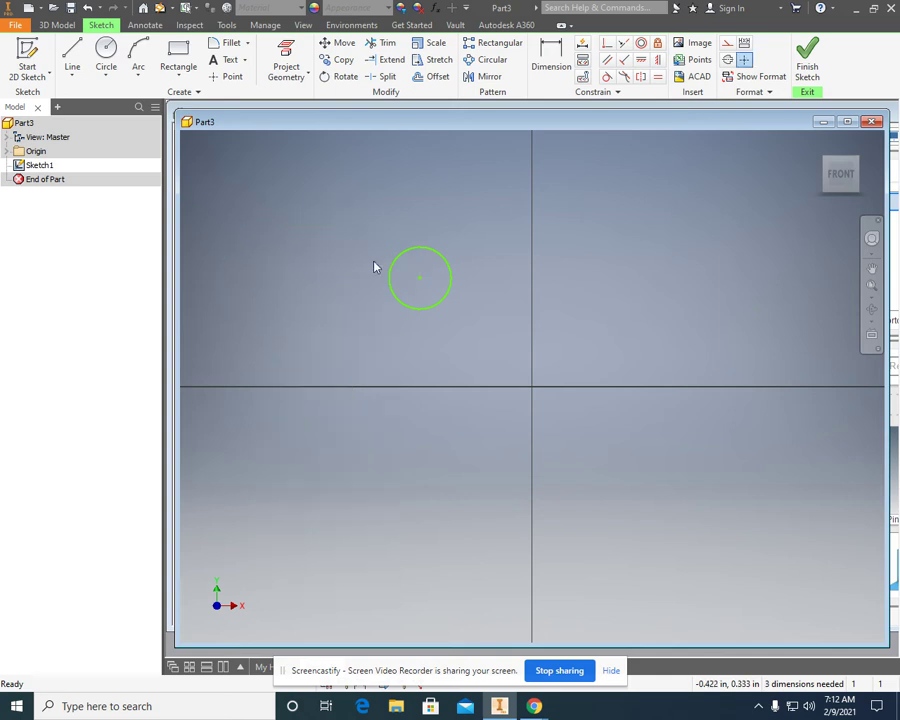
Sketch a large circle enclosing the small circle, with its center up and to the left of the small circle's center.
click(106, 52)
click(324, 208)
click(481, 315)
right_click(483, 240)
click(527, 240)
Apply a Concentric constraint between the small circle and the large circle around it.
scroll(506, 238, down, 3)
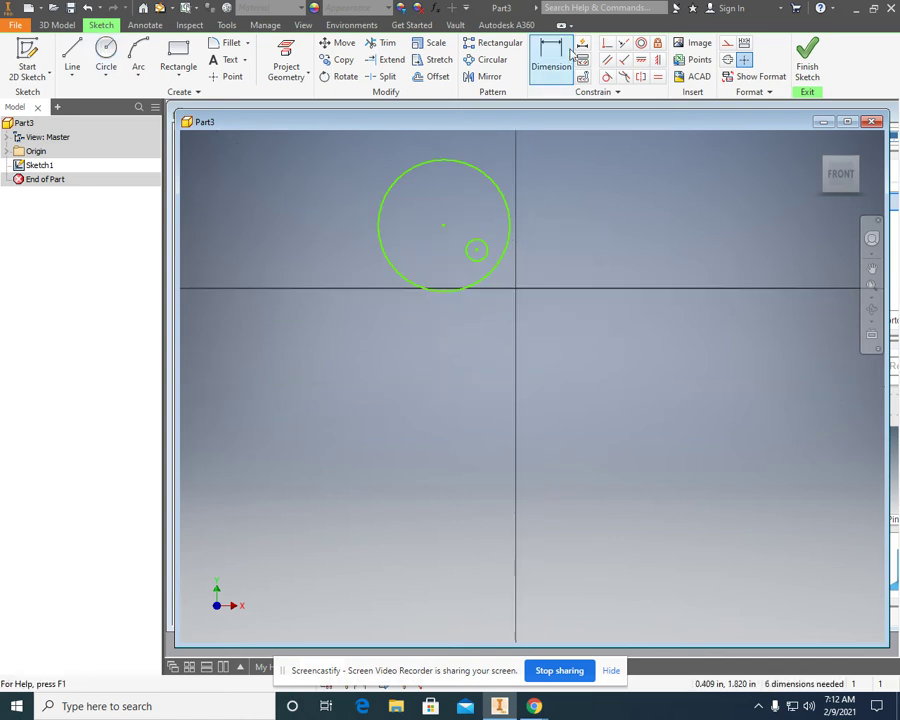
click(641, 43)
click(481, 259)
click(488, 277)
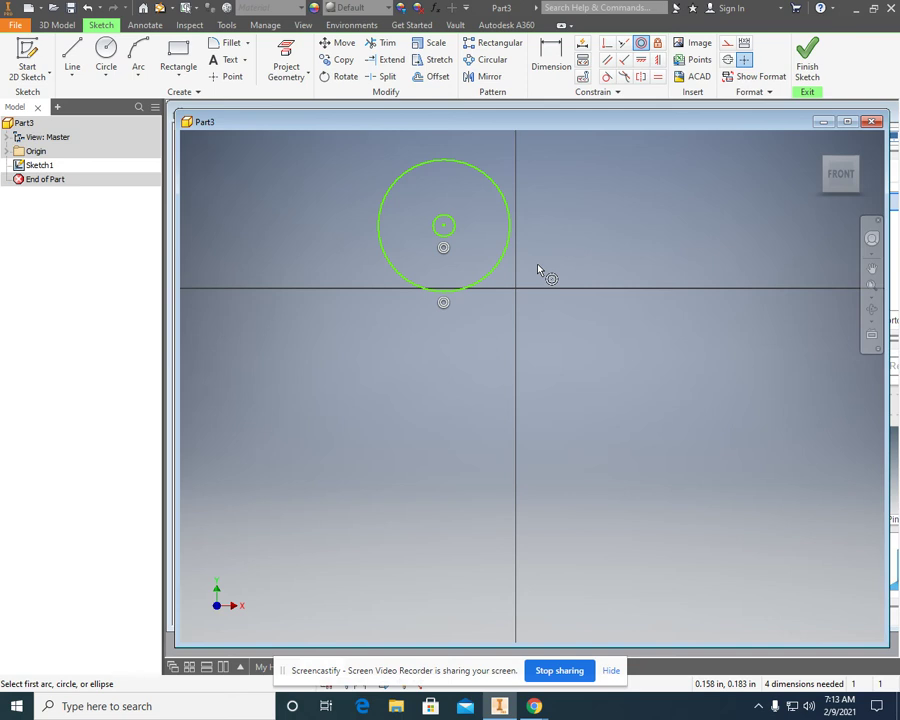
right_click(220, 236)
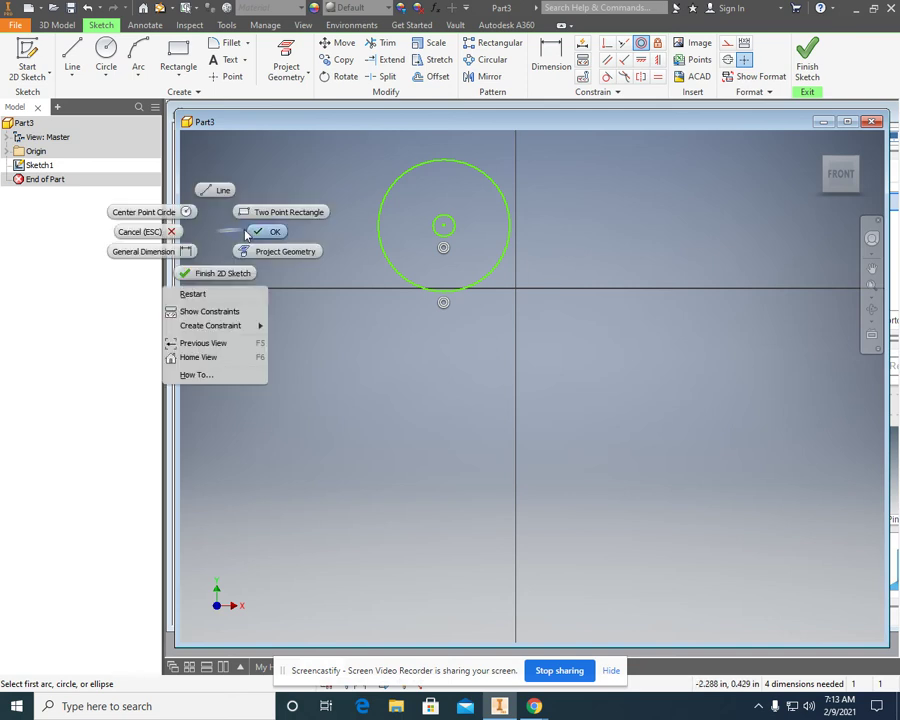
click(250, 233)
Sketch a slanted line about 1.79 in long from just right of the large circle down to the lower-left quadrant.
right_click(442, 436)
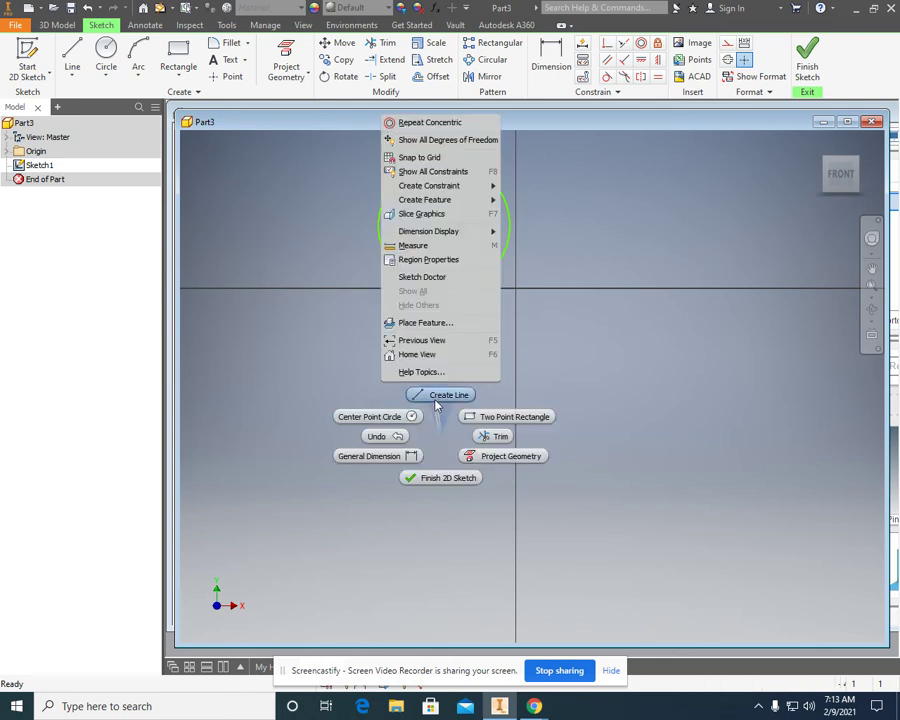
click(446, 392)
click(541, 234)
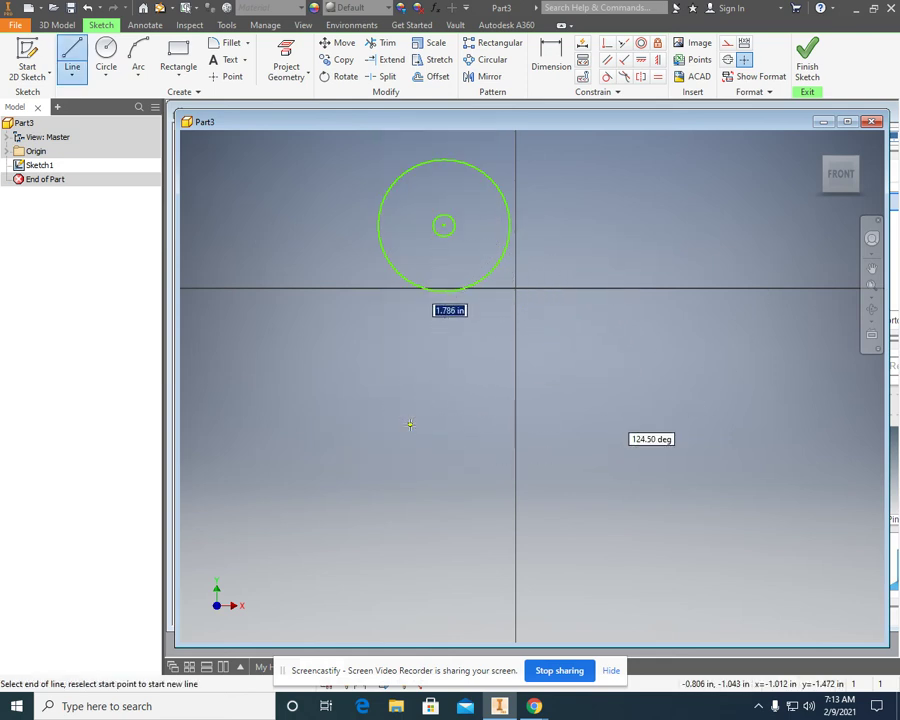
click(410, 423)
right_click(464, 427)
click(514, 422)
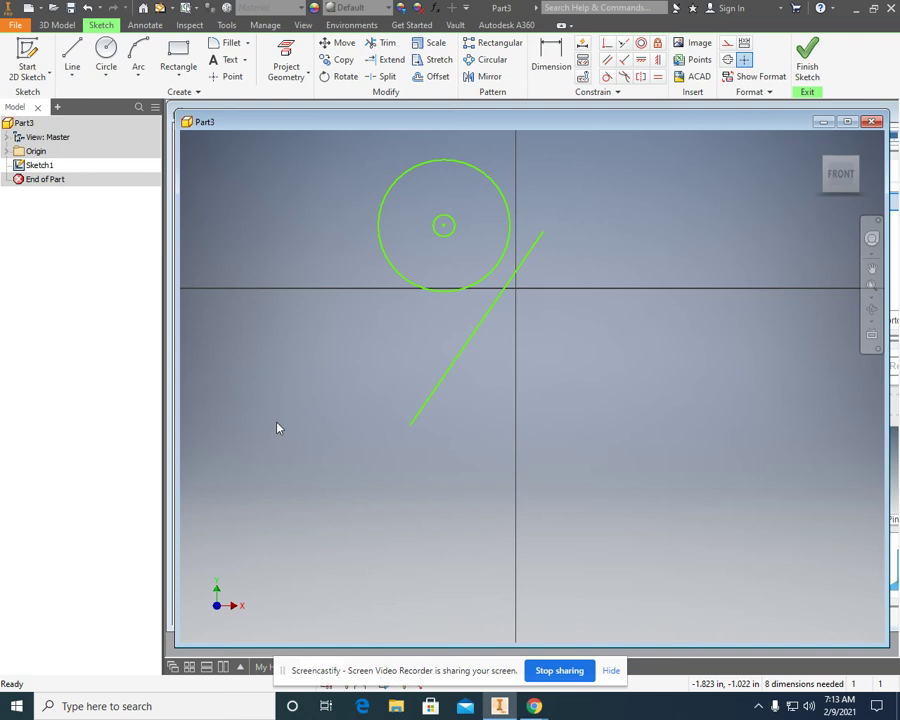
Apply a Tangent constraint between the large circle and the slanted line.
click(607, 78)
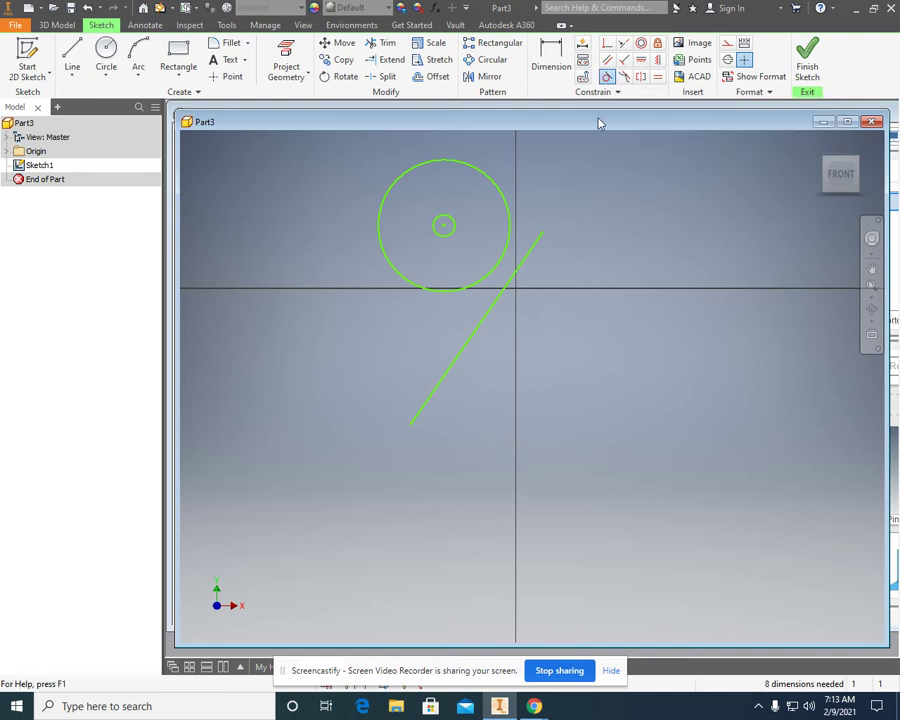
click(485, 285)
click(497, 304)
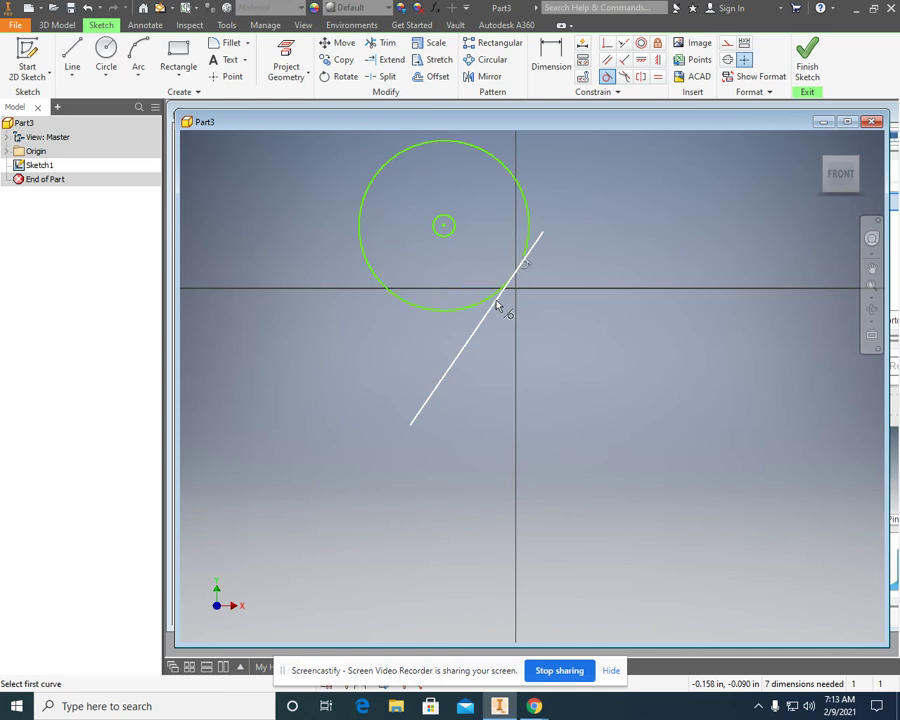